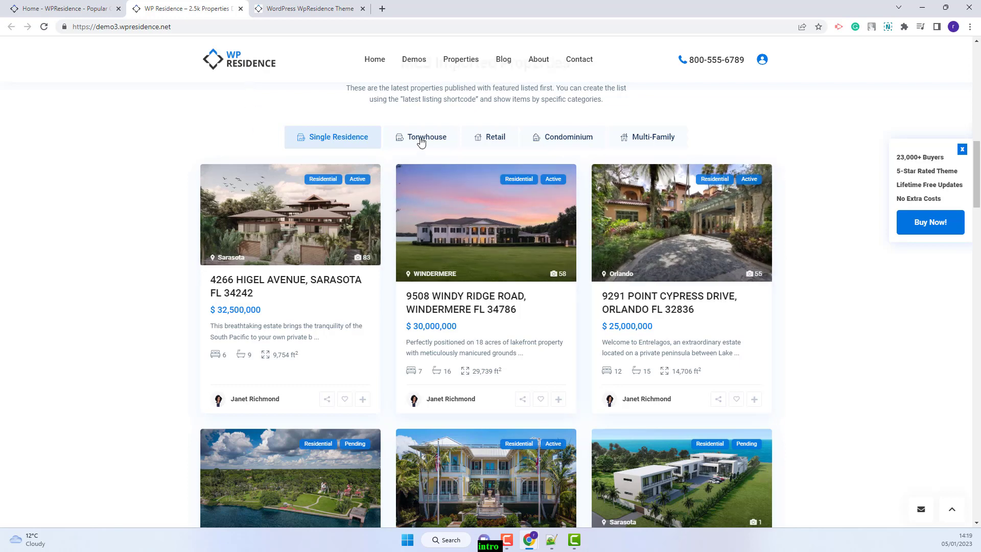
Show the Retail category's listings in the demo site's property list
left_click(494, 138)
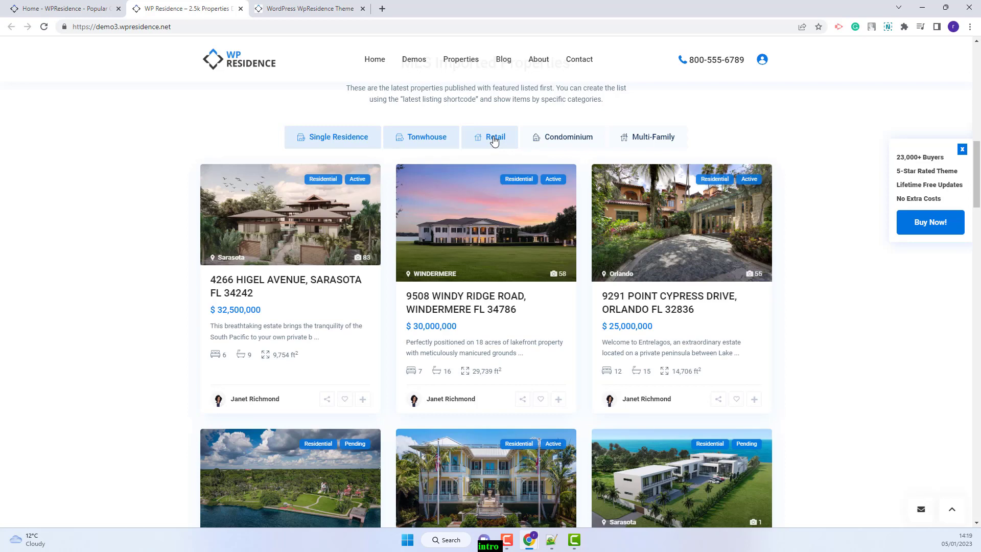
Switch to the demo3 homepage and open Homepage 3 in the Elementor editor
key("ctrl+Tab")
scroll(636, 297, "down", 3)
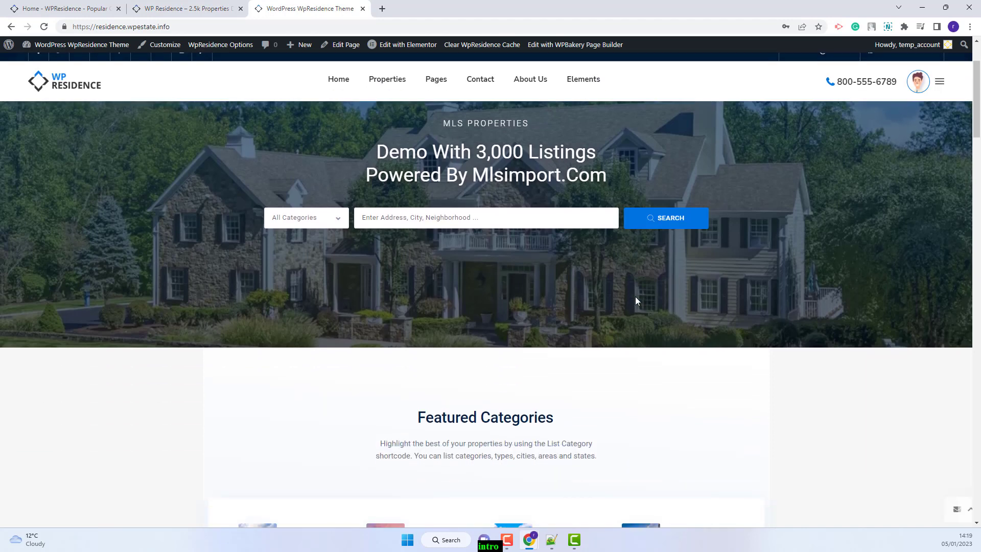
scroll(636, 302, "down", 6)
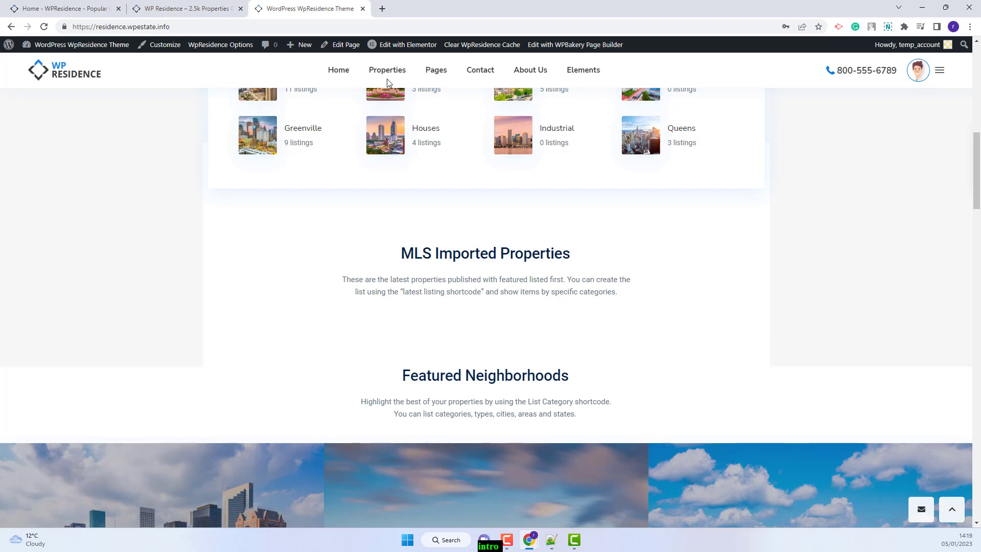
mouse_move(371, 50)
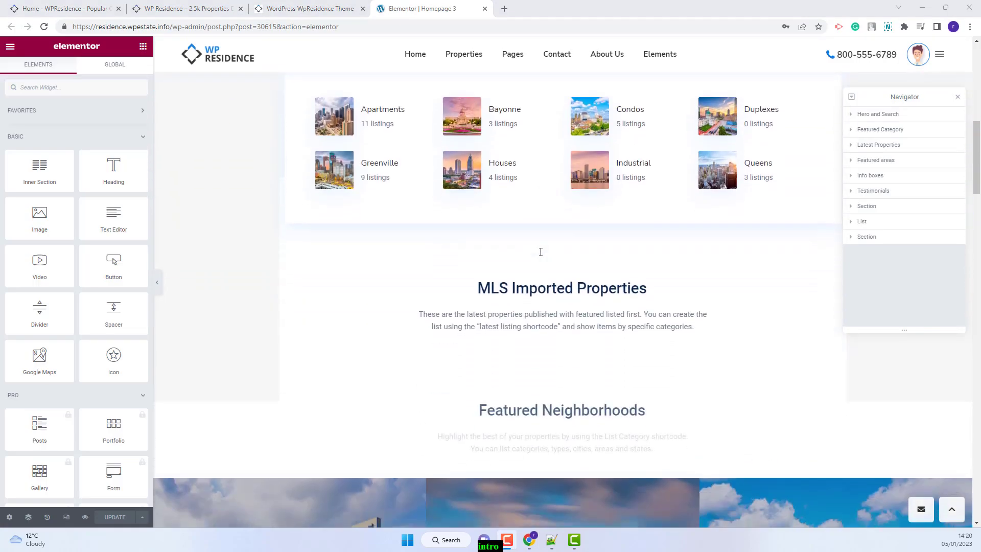
scroll(541, 251, "down", 1)
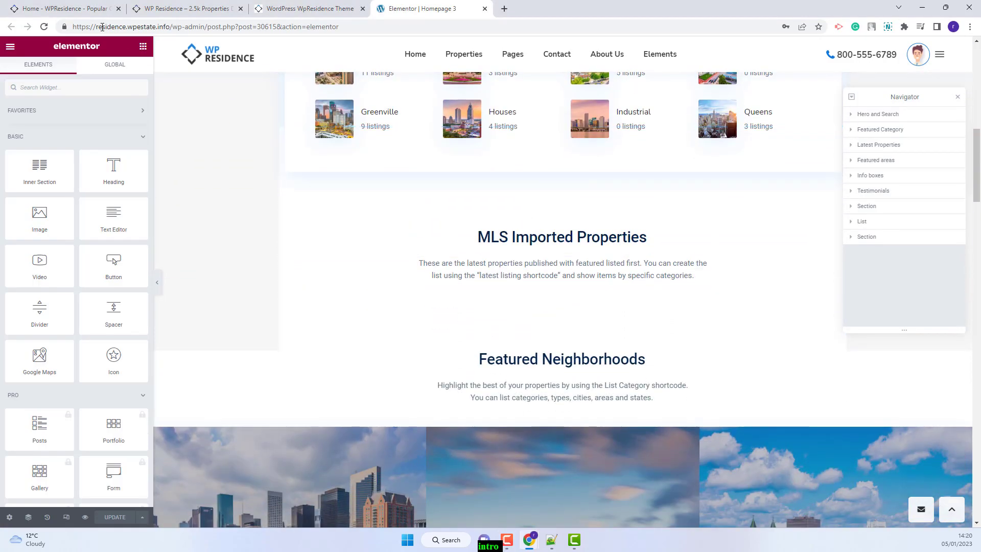
Search widgets for 'top bar' and drop the Properties List with Top Bar widget below MLS Imported Properties
left_click(78, 88)
type("top bar")
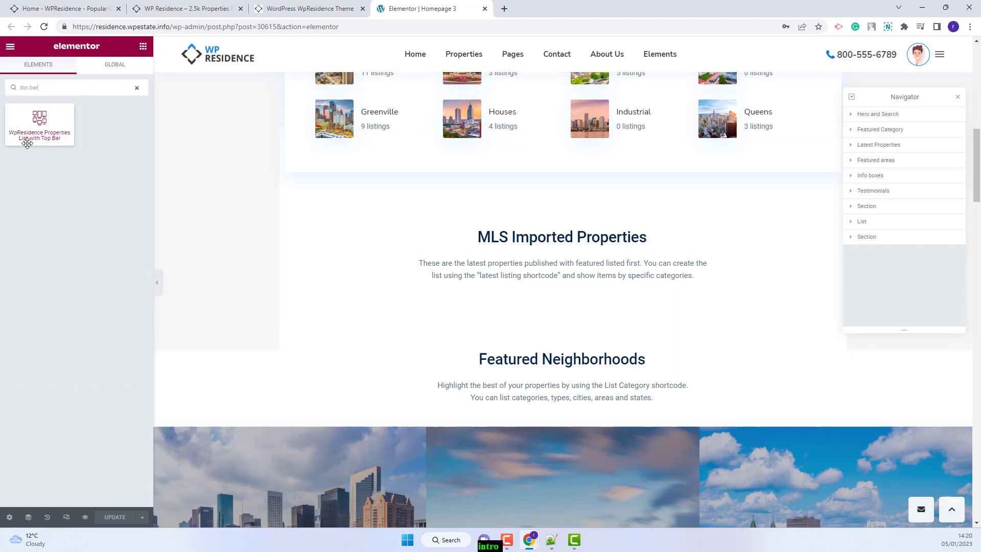
left_click_drag(28, 143, 348, 290)
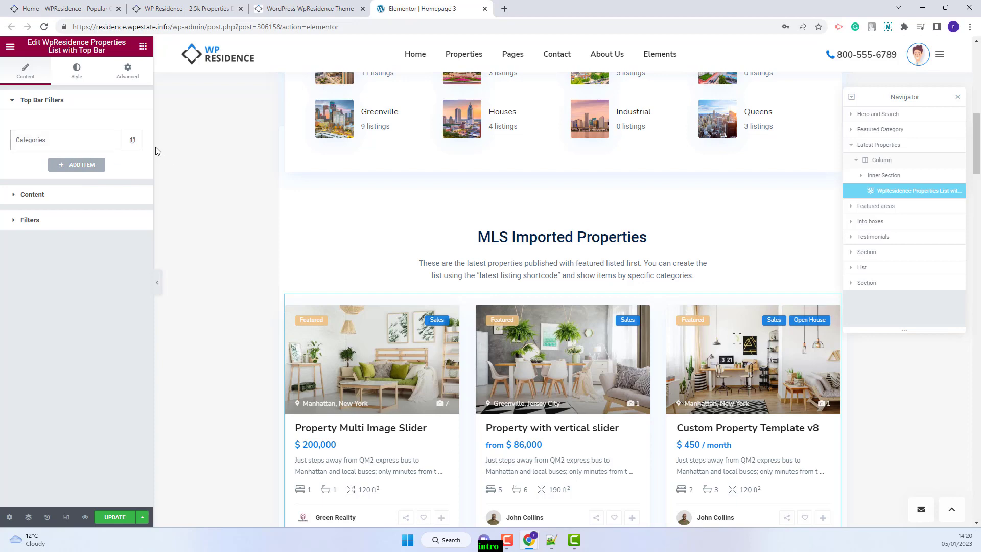
Set the first tab's category to Apartments, label it Single Residence, and give it a house icon
left_click(94, 147)
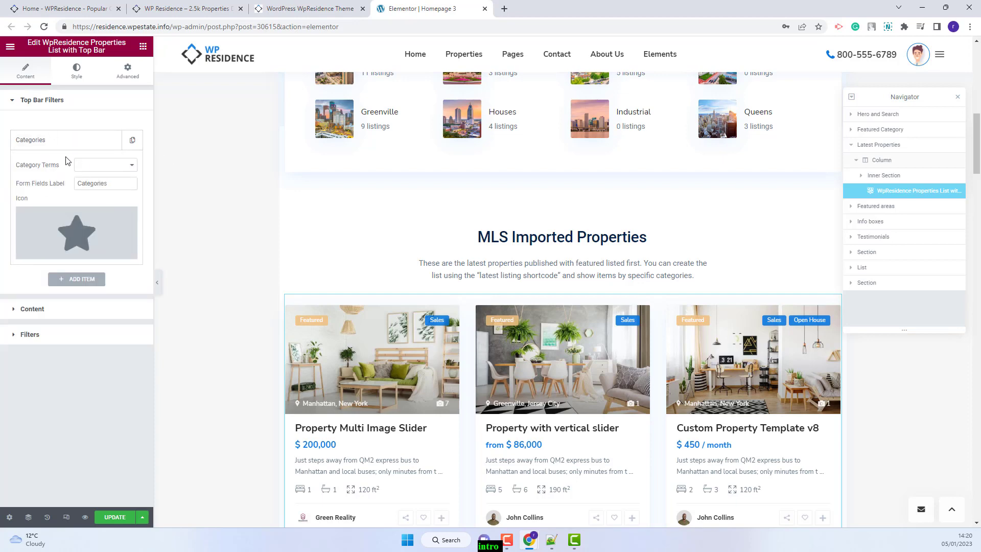
left_click(80, 165)
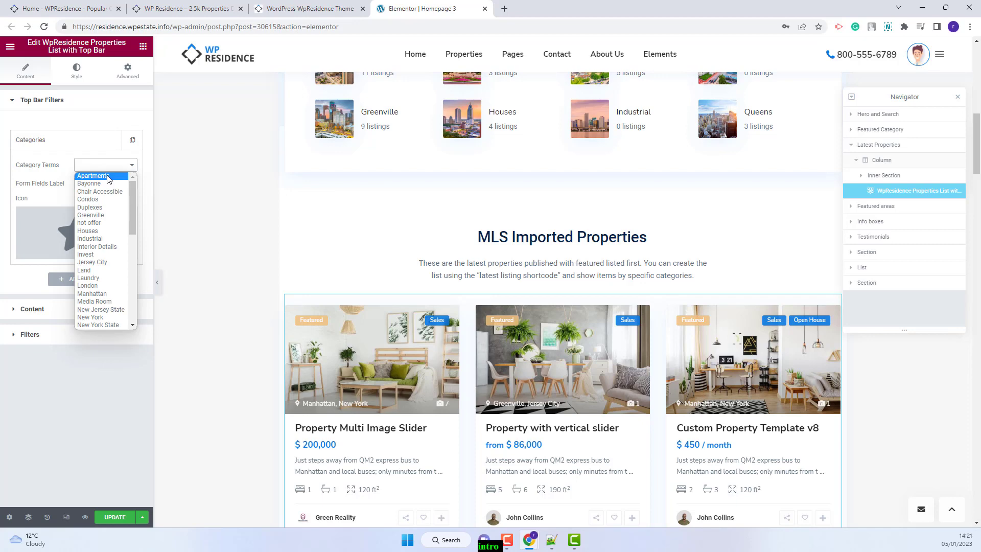
left_click(93, 176)
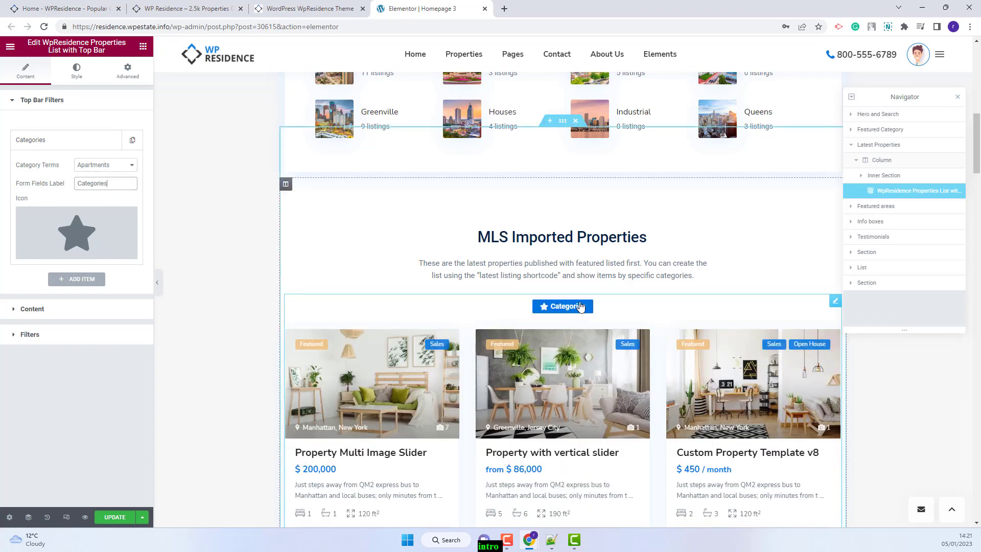
left_click_drag(108, 183, 71, 183)
type("Single Residence")
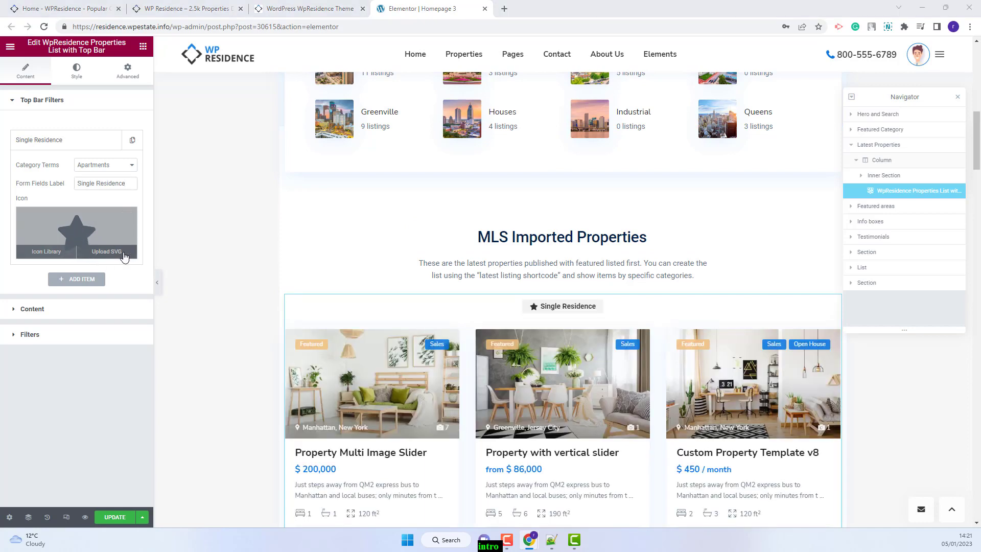
left_click(46, 251)
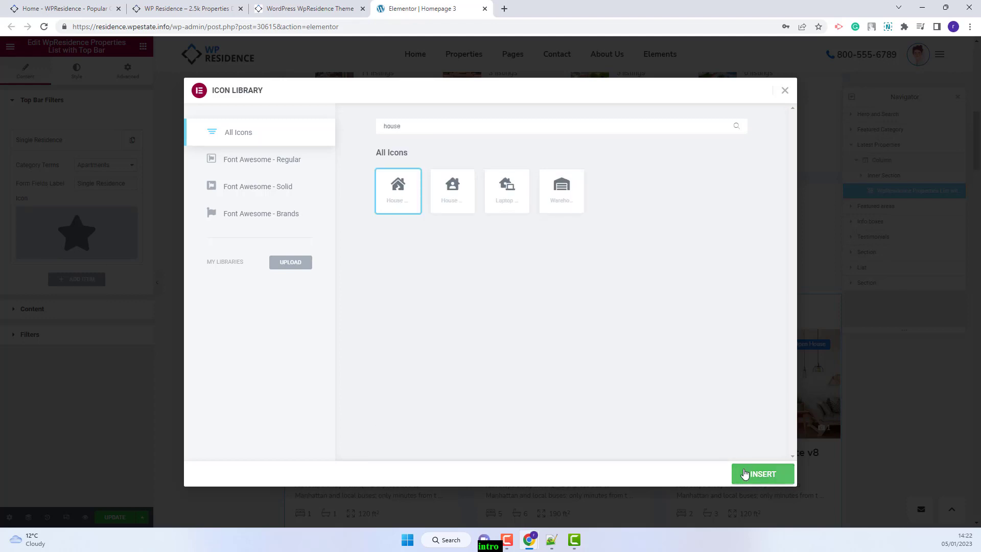
left_click(763, 474)
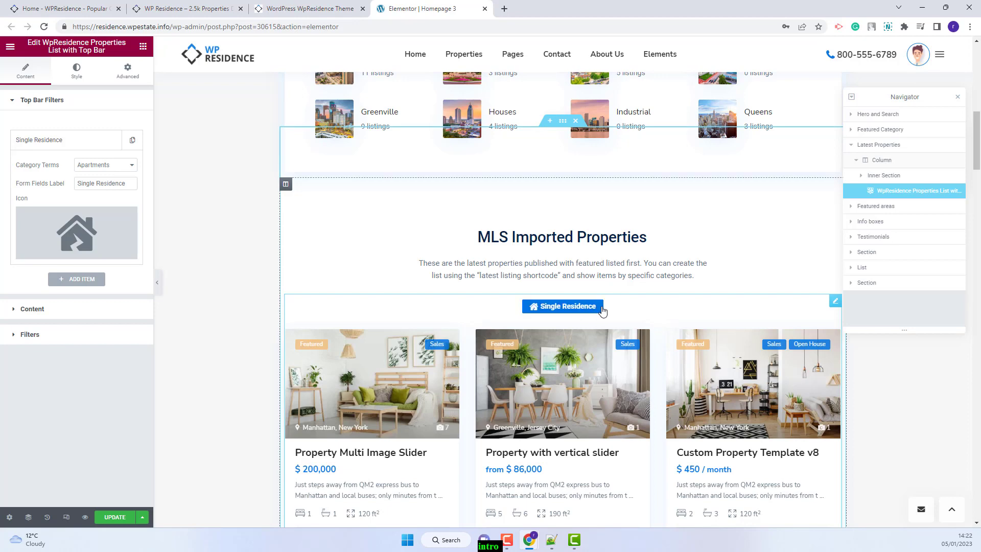
Add a second tab filtering Bayonne, labelled Tonwhouse, with the half-star icon
left_click(77, 279)
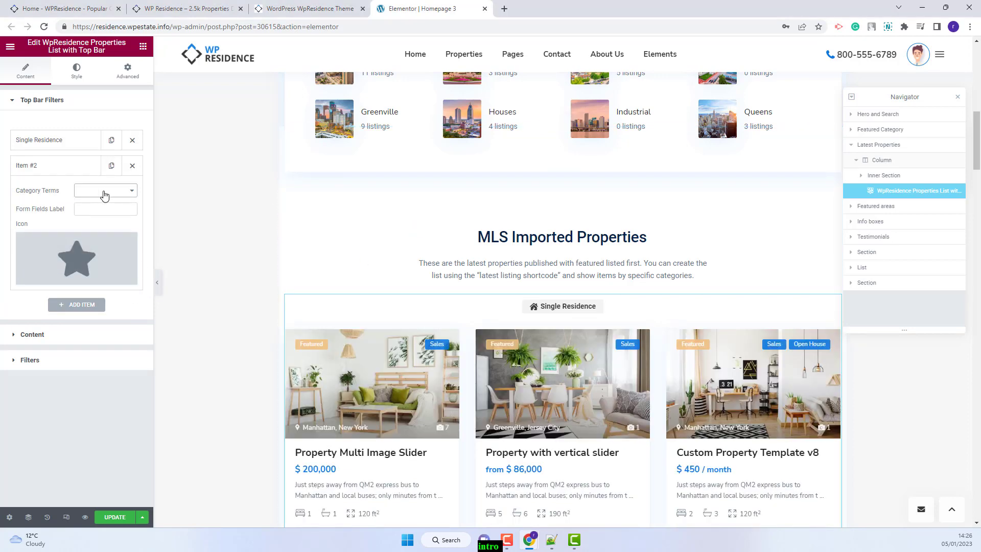
left_click(103, 193)
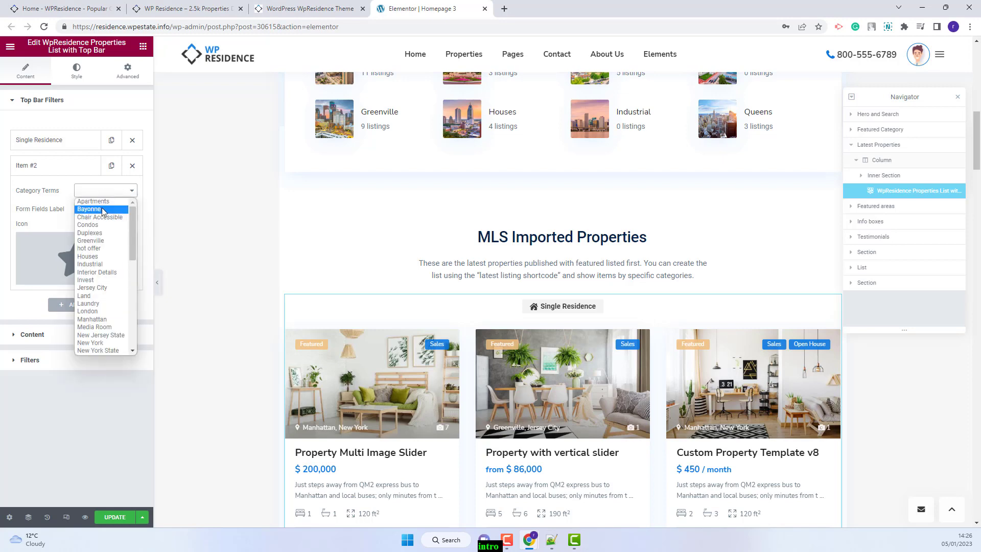
left_click(103, 209)
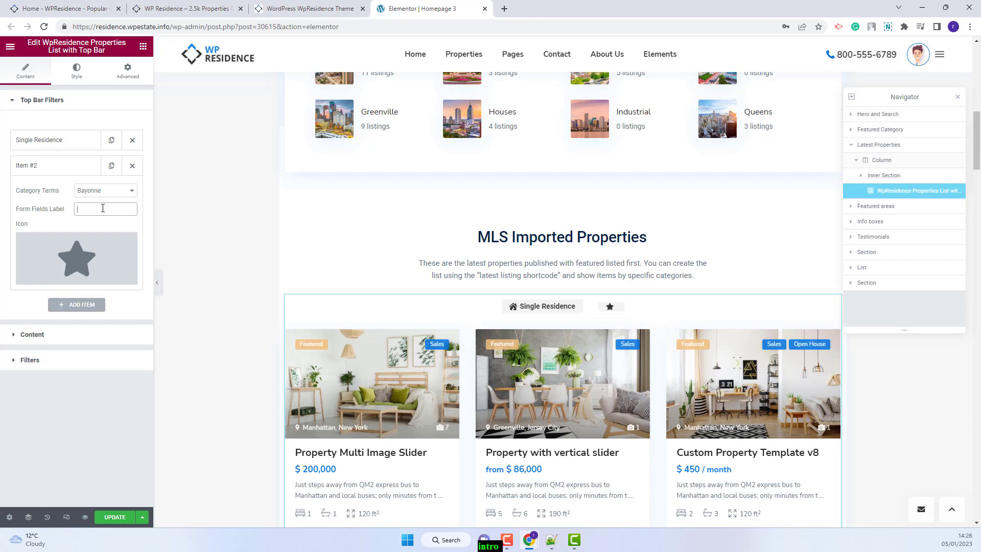
left_click(103, 208)
type("Tonwhouse")
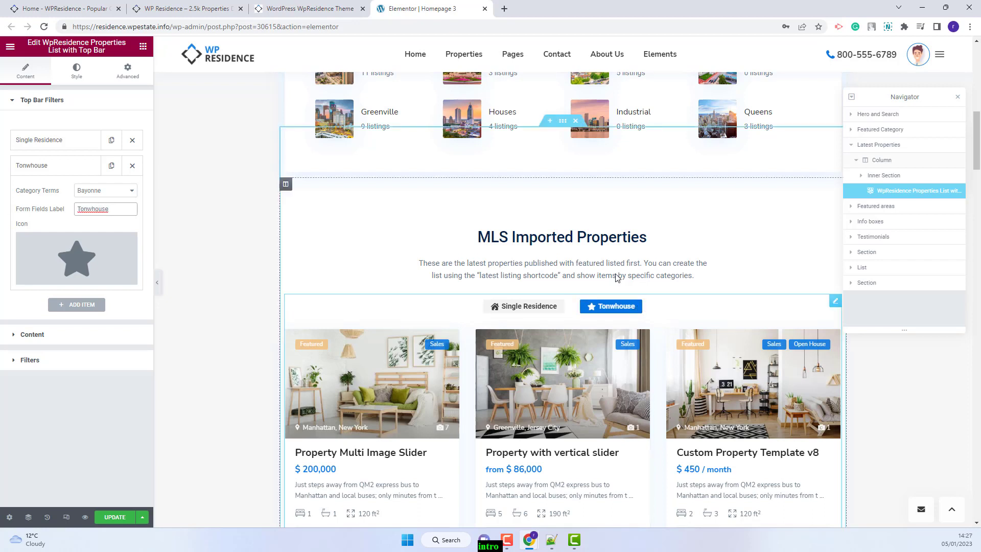
mouse_move(70, 260)
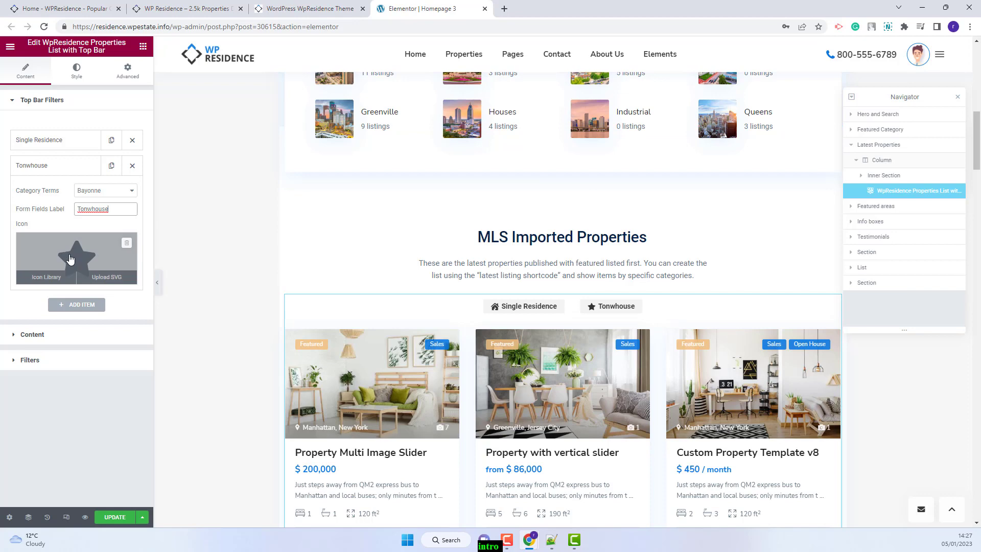
left_click(53, 280)
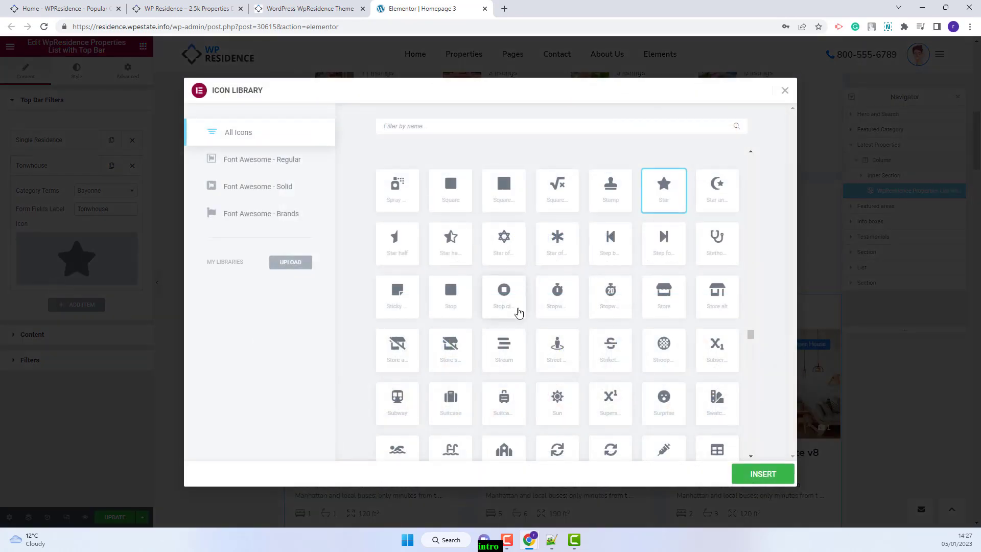
double_click(445, 256)
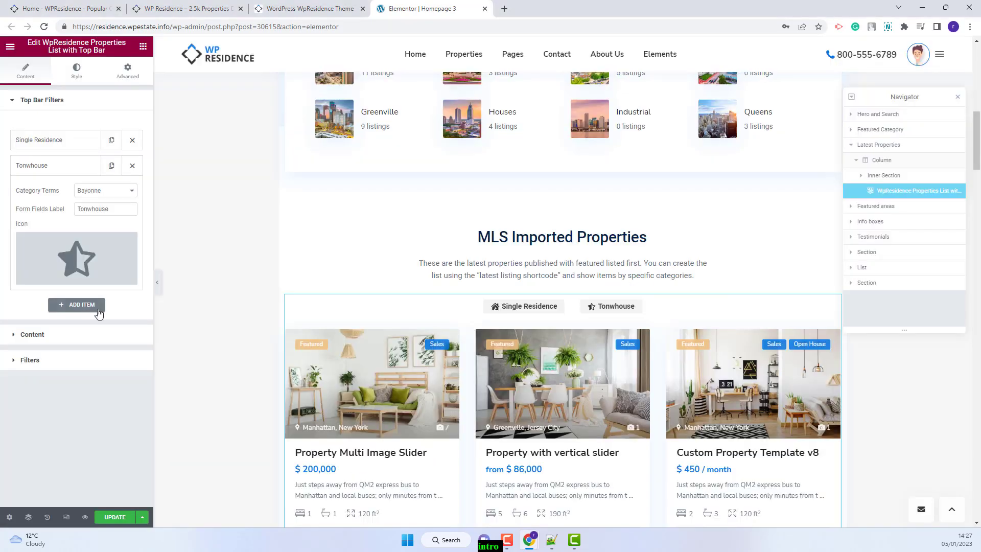
Add a third tab filtering Condos, labelled Retail, with the Stream icon
left_click(92, 305)
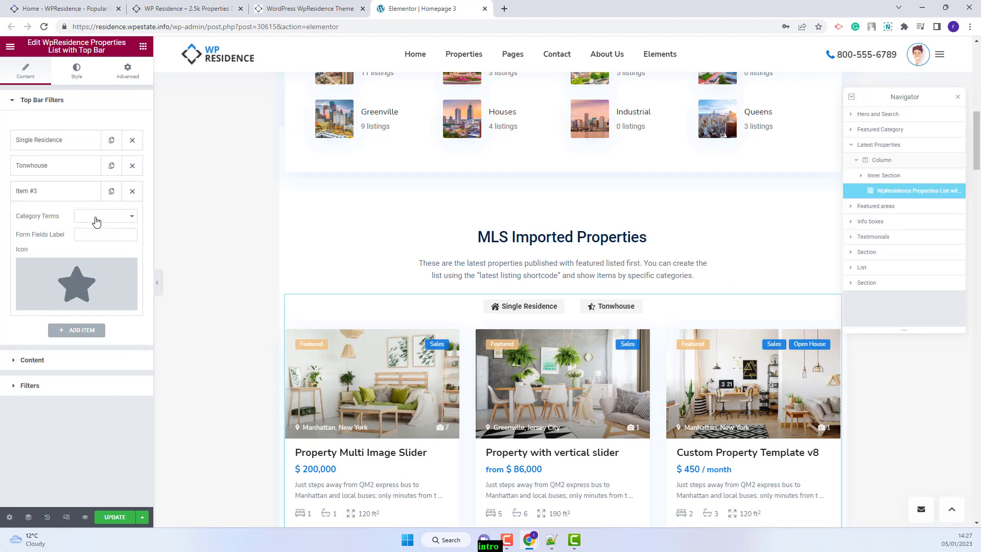
left_click(97, 221)
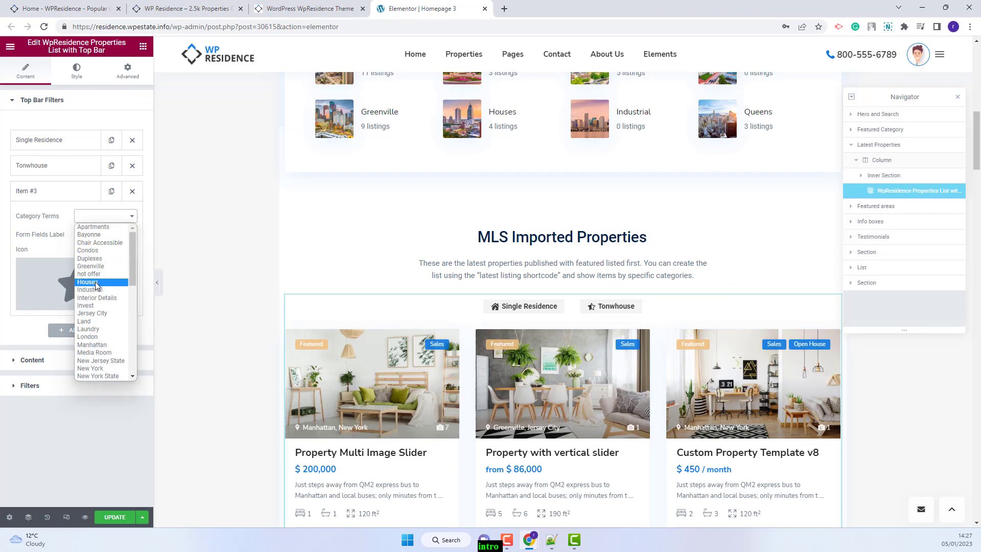
left_click(91, 250)
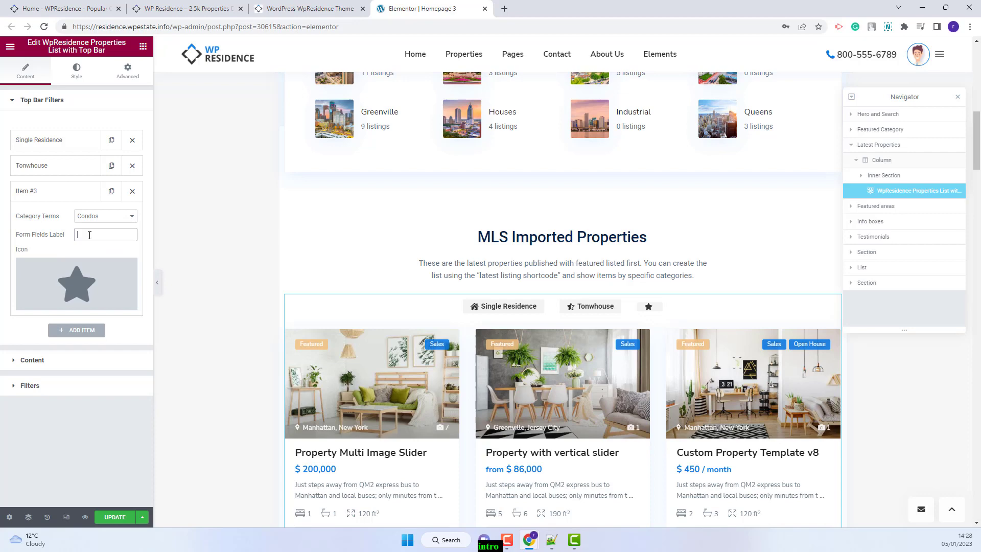
type("Retail")
left_click(55, 306)
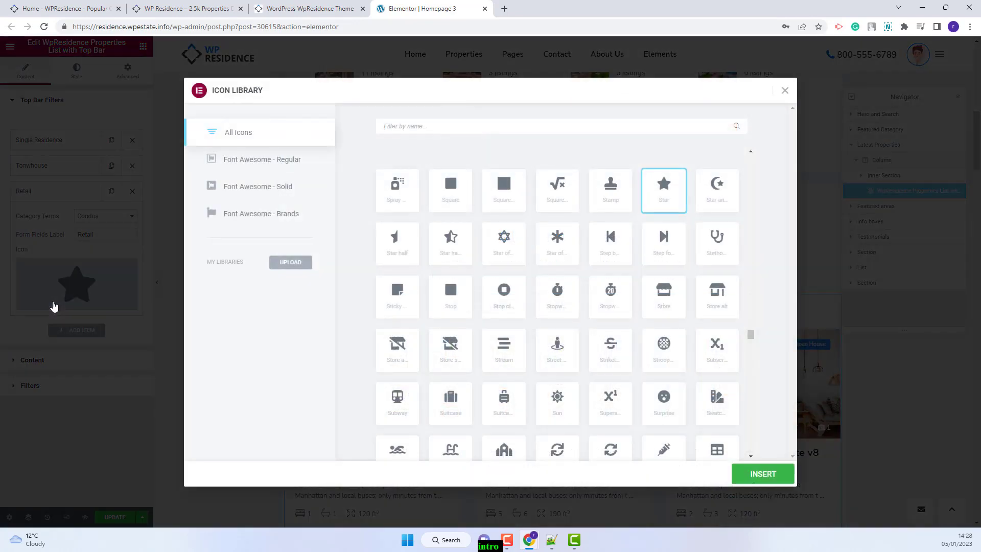
double_click(504, 345)
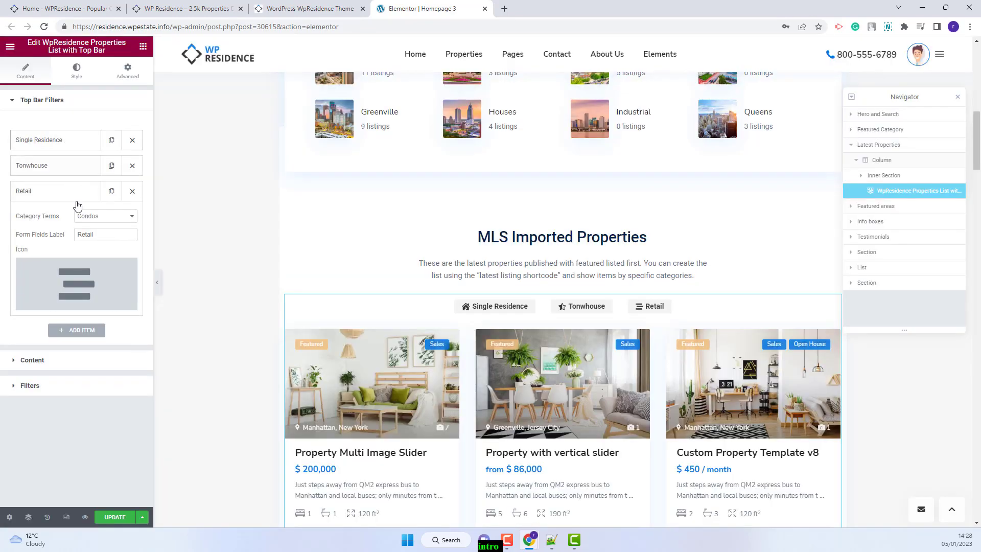
Add a fourth tab filtering Sales, labelled Condominium, with a store icon
left_click(76, 330)
left_click(105, 241)
left_click(109, 253)
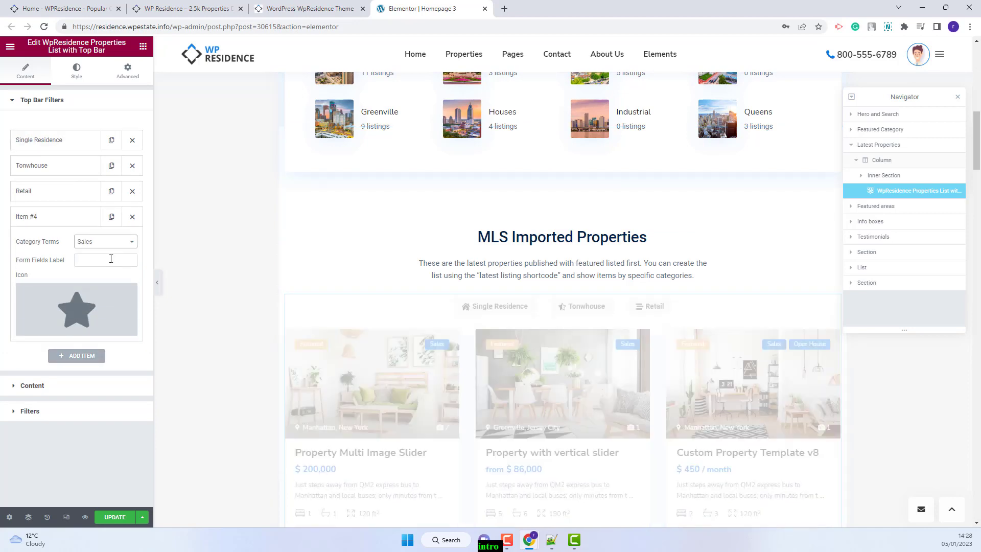
left_click(110, 259)
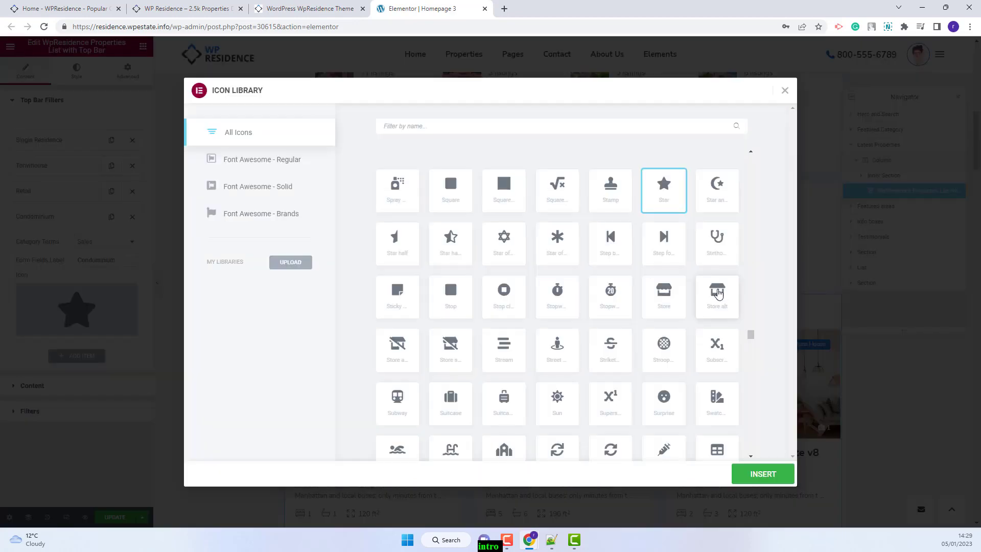
left_click(718, 295)
left_click(763, 473)
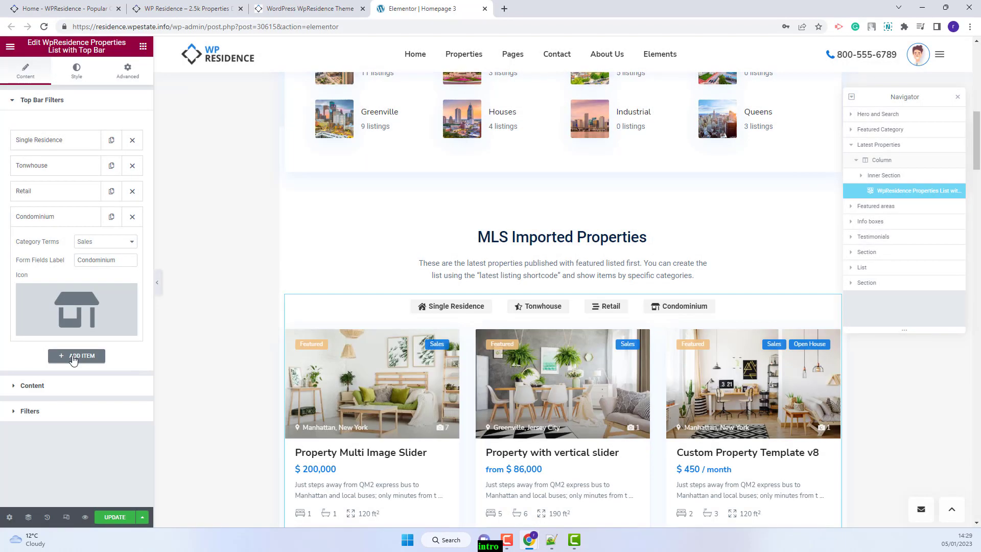
Add a fifth tab filtering New Jersey State, labelled Multi-Family, with an icon
left_click(73, 358)
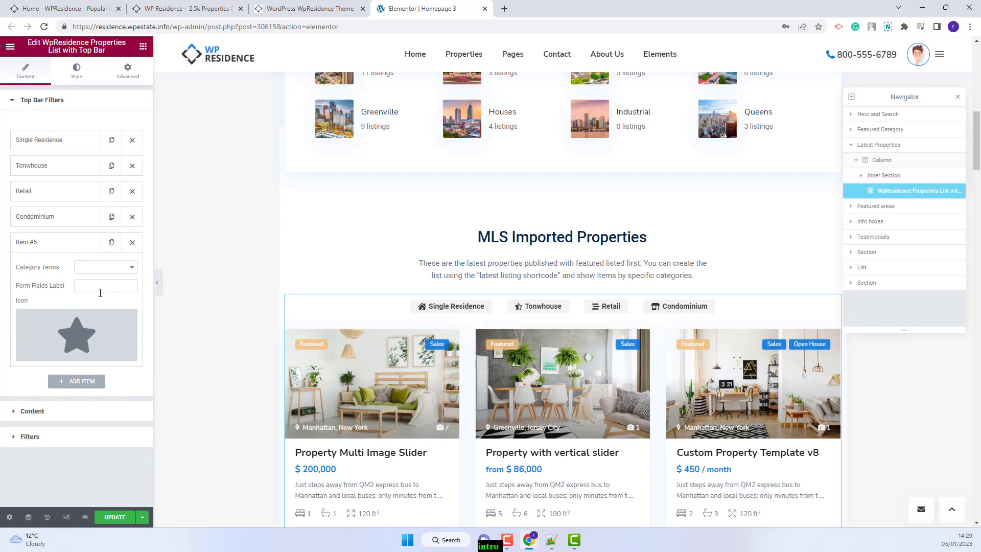
left_click(112, 268)
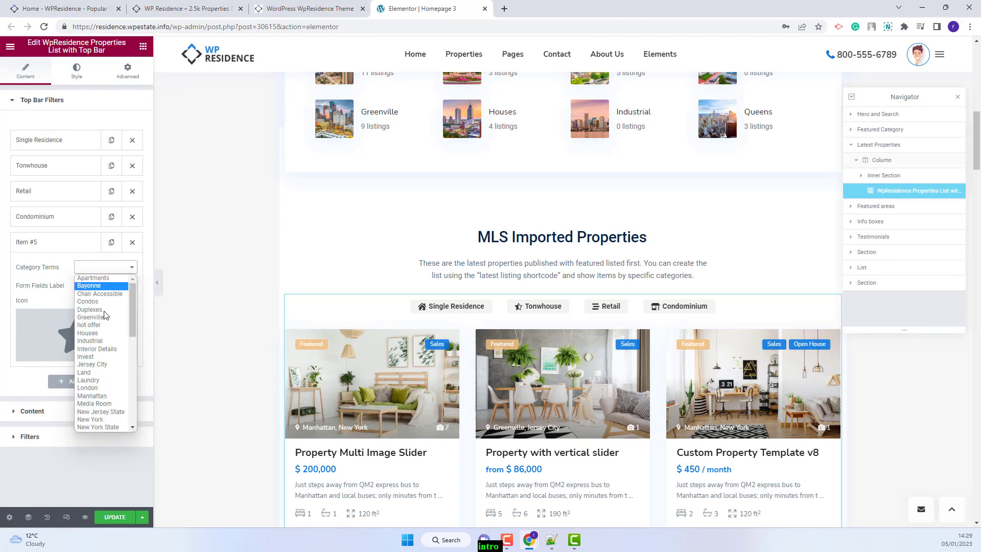
left_click(101, 411)
left_click(98, 287)
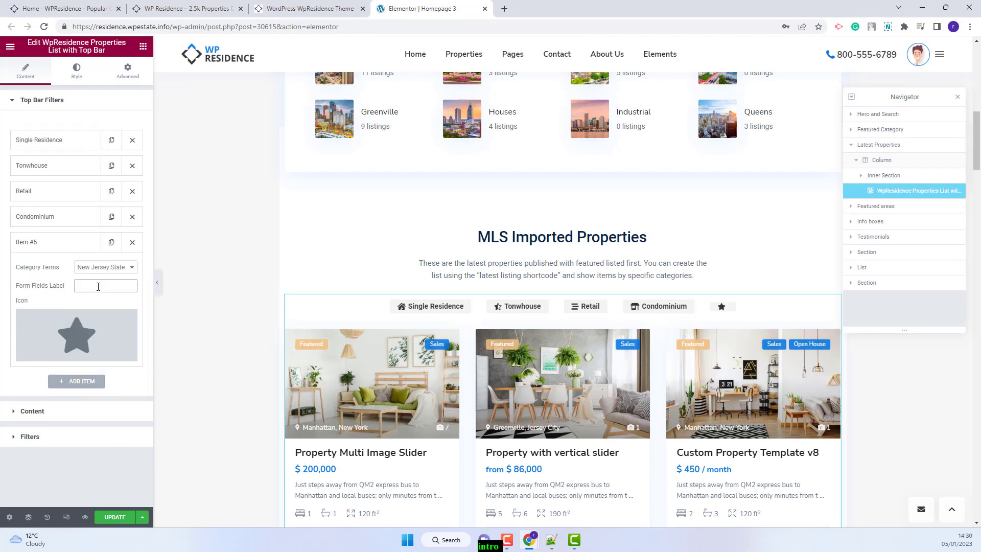
right_click(98, 287)
left_click(130, 367)
left_click(35, 357)
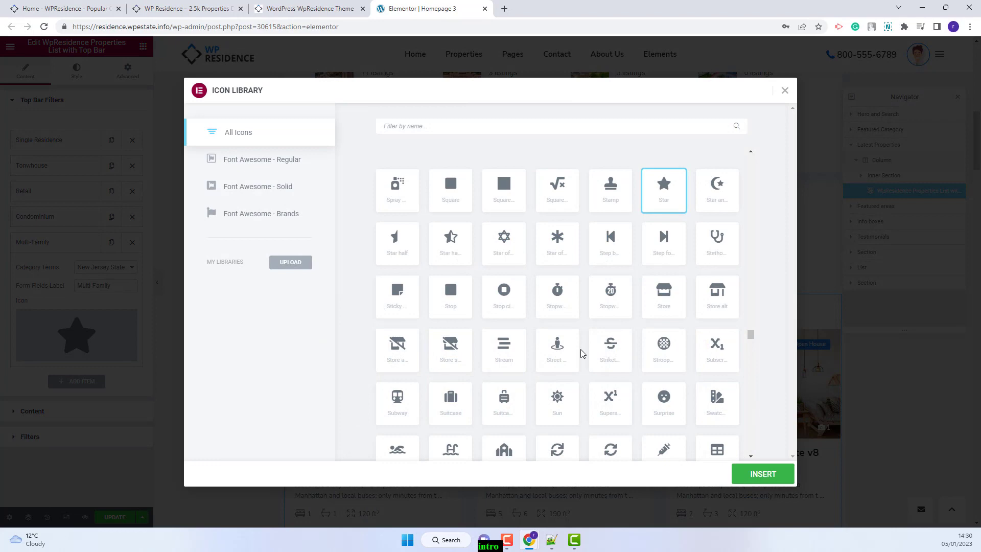
key("Escape")
left_click(27, 243)
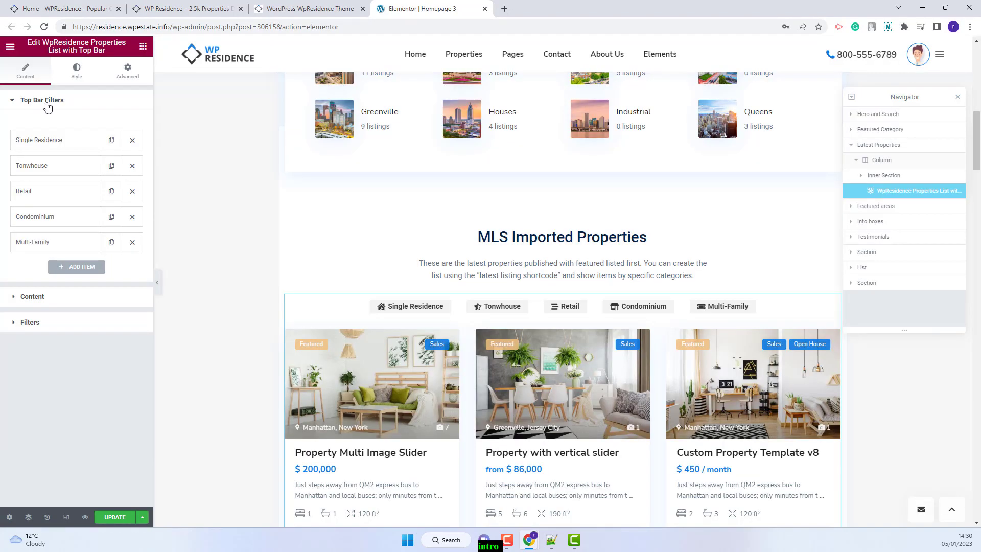
Try 'TOP' as the list title, then clear it so no title shows
left_click(50, 298)
left_click(109, 150)
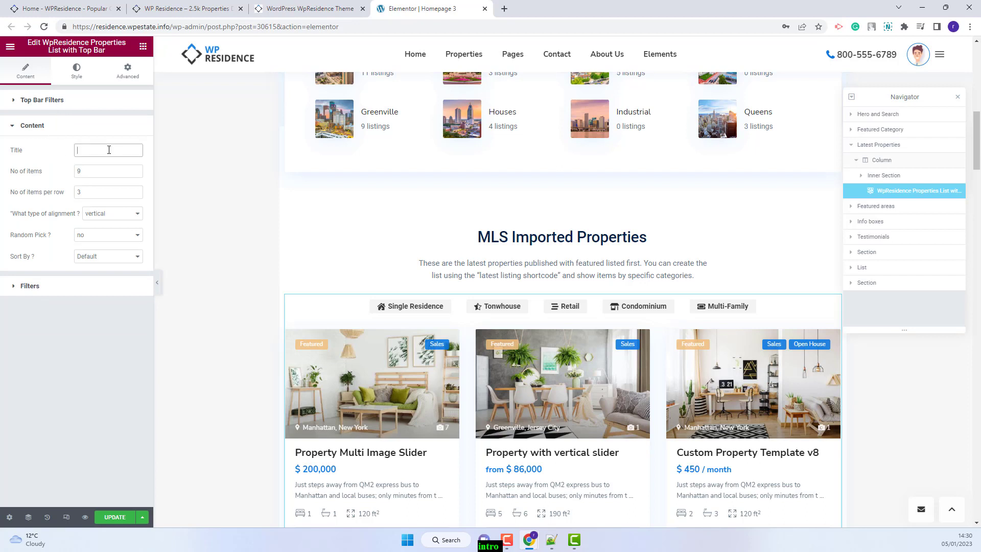
type("TOP")
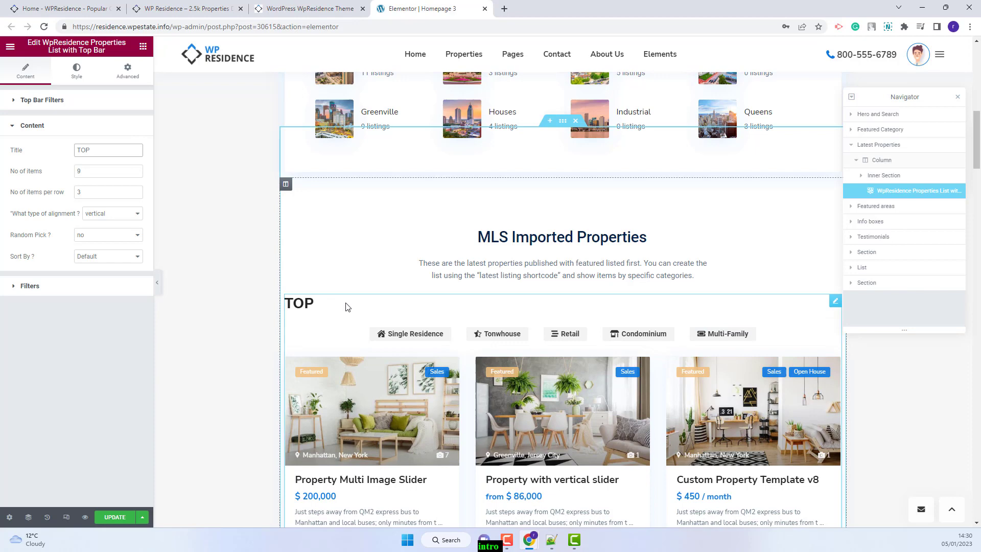
key("BackSpace")
key("BackSpace")
key("BackSpace")
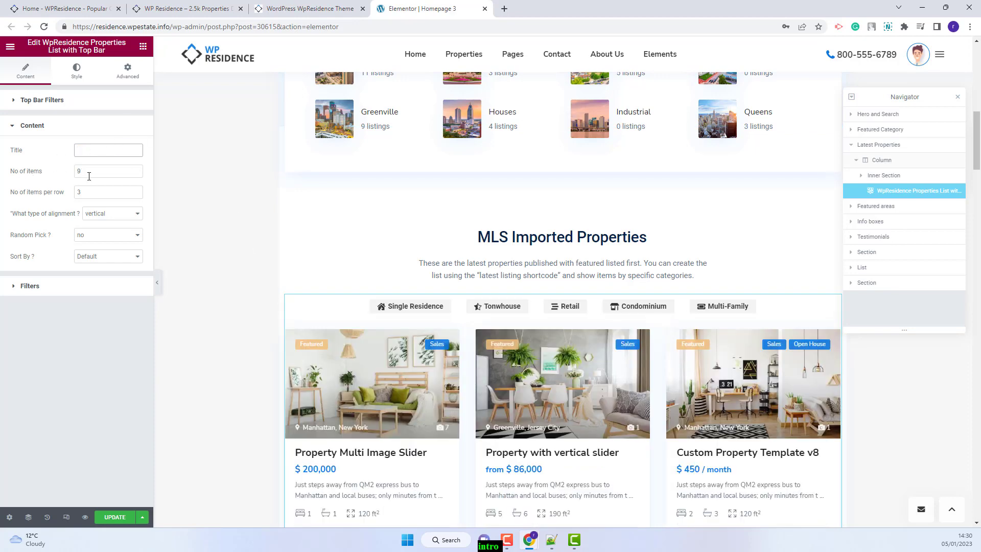
Change the number of items from 9 to 6
scroll(415, 112, "down", 4)
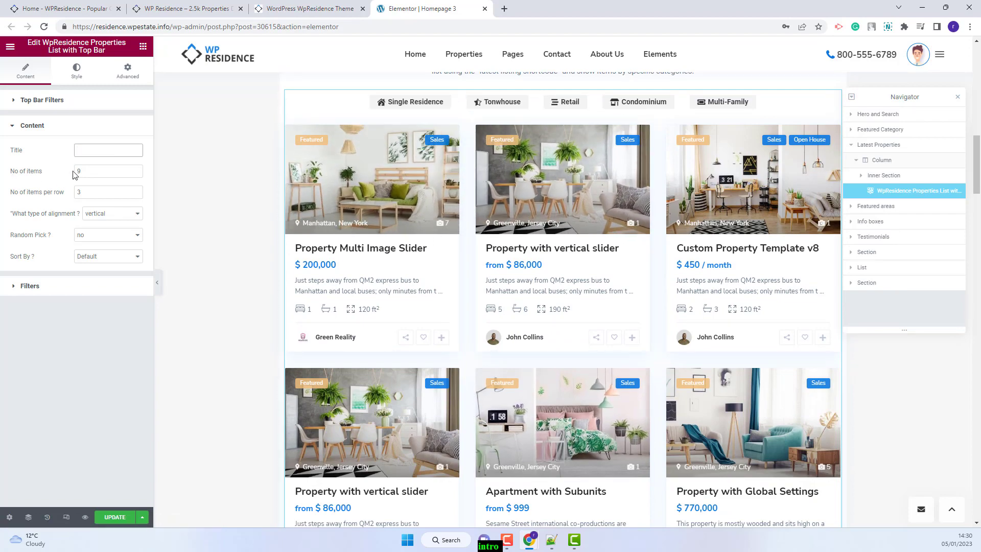
scroll(549, 304, "down", 9)
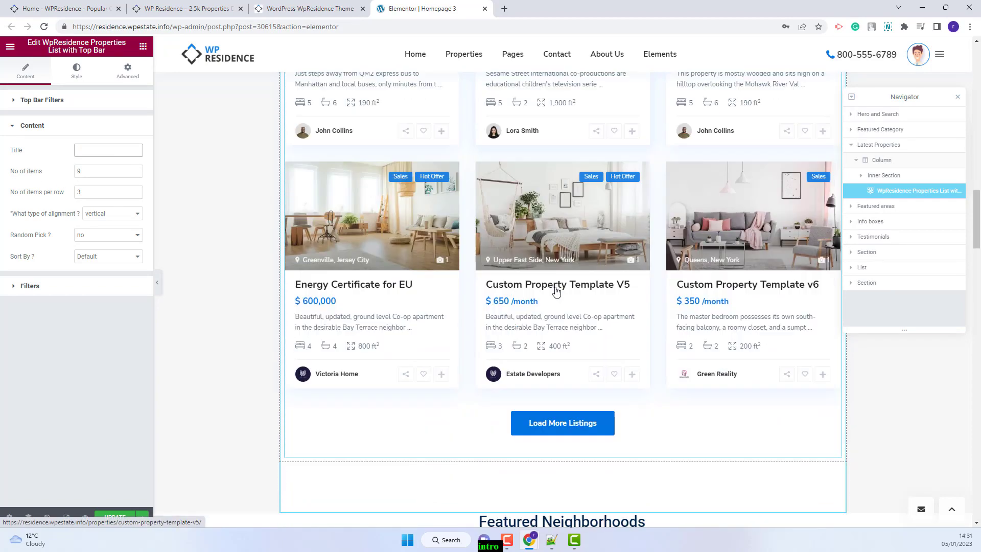
scroll(556, 291, "up", 3)
scroll(556, 292, "down", 4)
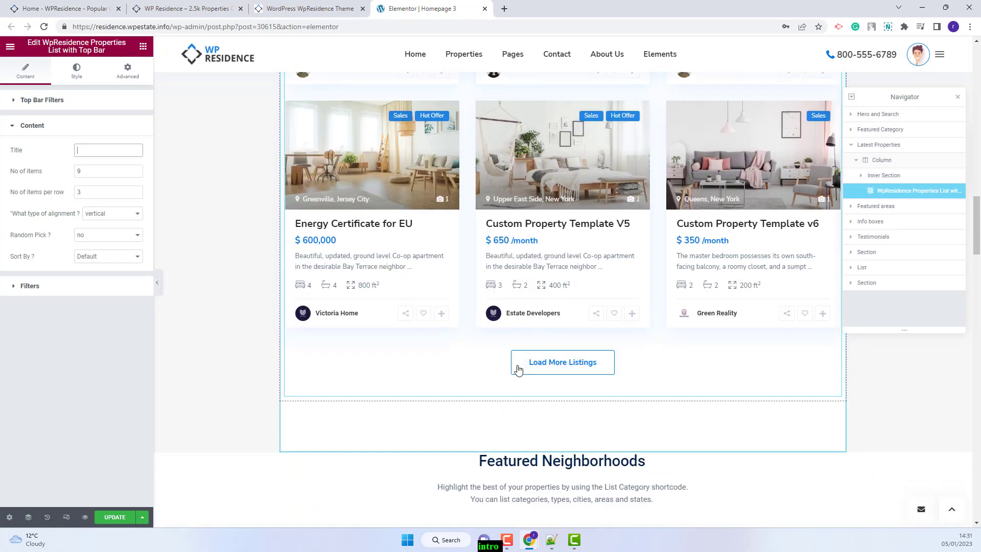
left_click(562, 366)
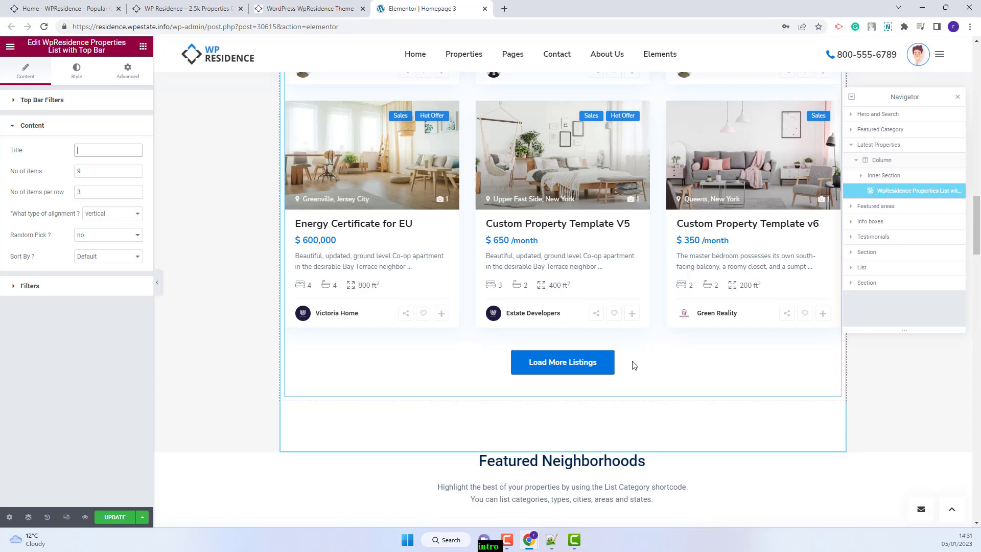
left_click_drag(81, 171, 59, 175)
type("6")
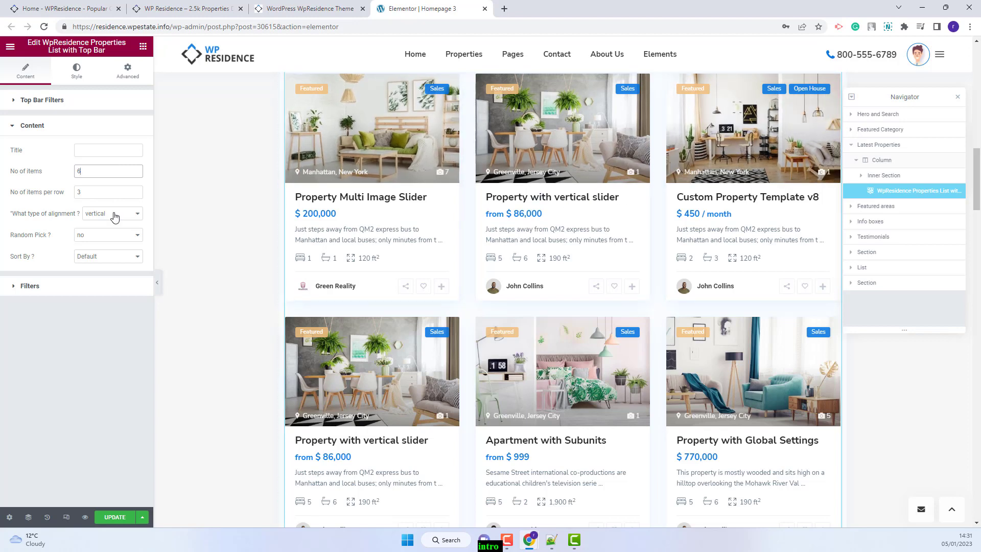
Try horizontal card alignment, then return the cards to vertical
left_click(114, 214)
left_click(115, 233)
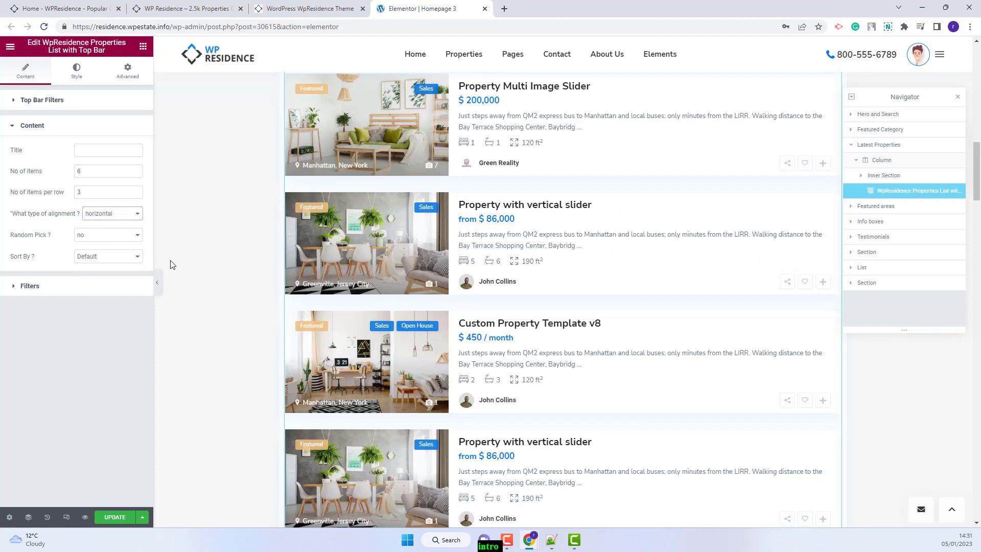
scroll(521, 204, "up", 3)
scroll(532, 394, "down", 3)
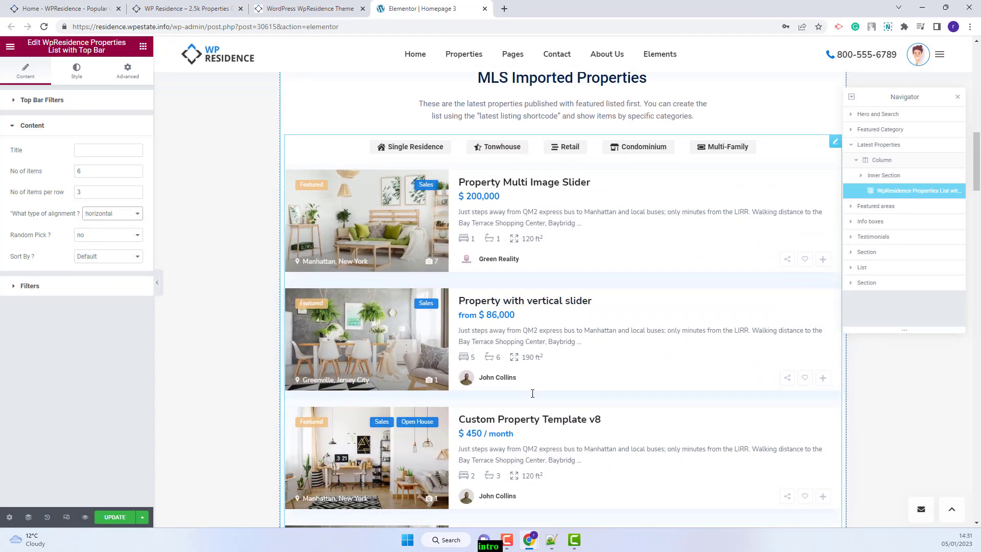
left_click(110, 214)
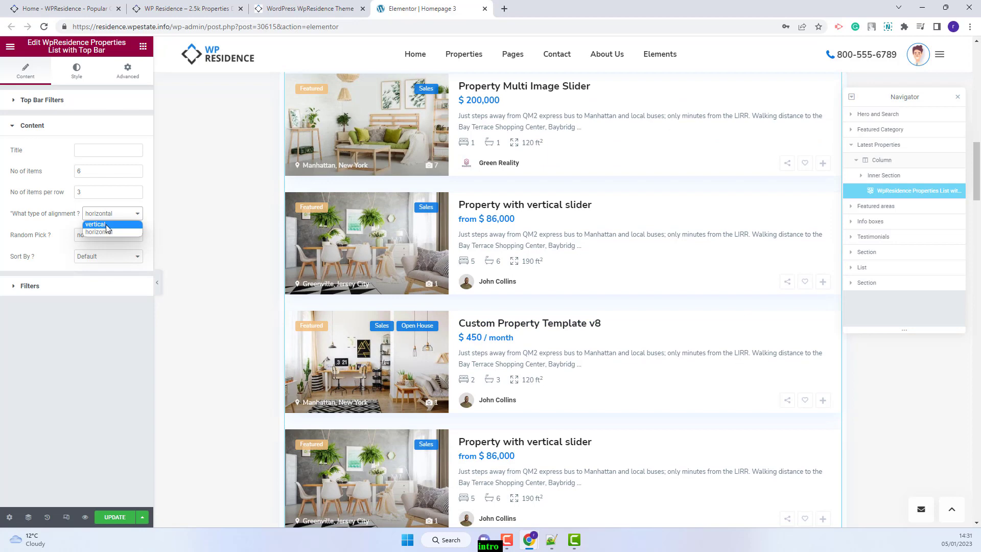
left_click(107, 225)
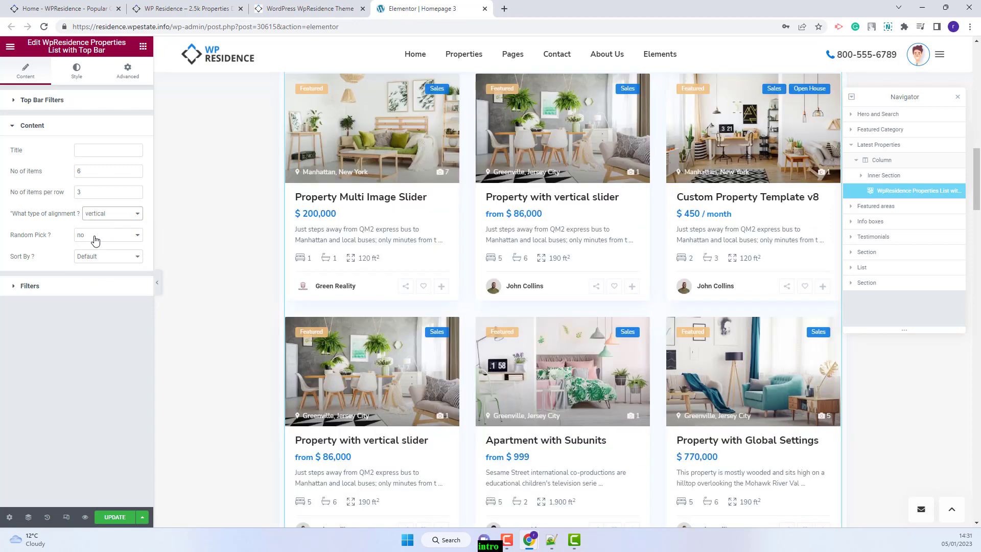
Leave Random Pick off and Sort By at its default order
left_click(94, 236)
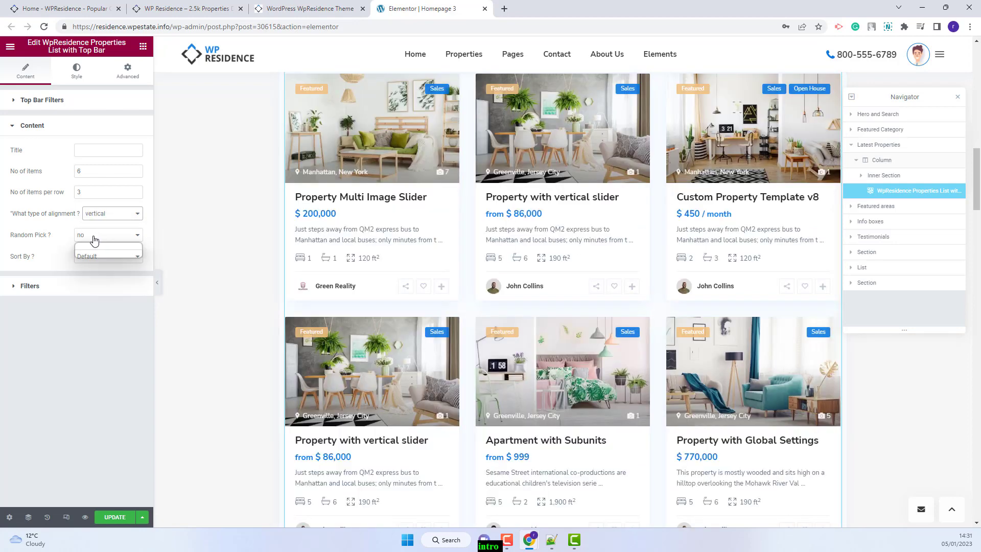
left_click(94, 247)
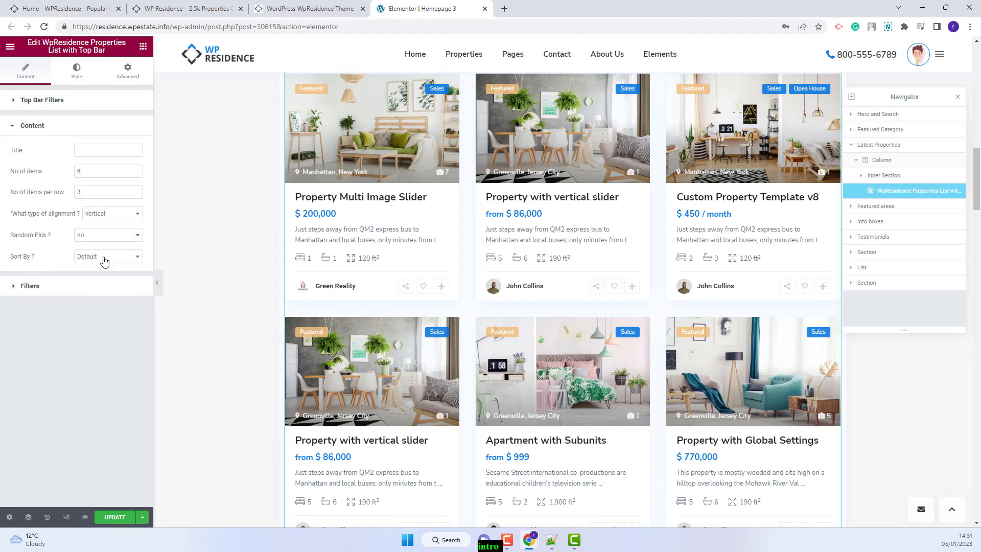
left_click(104, 258)
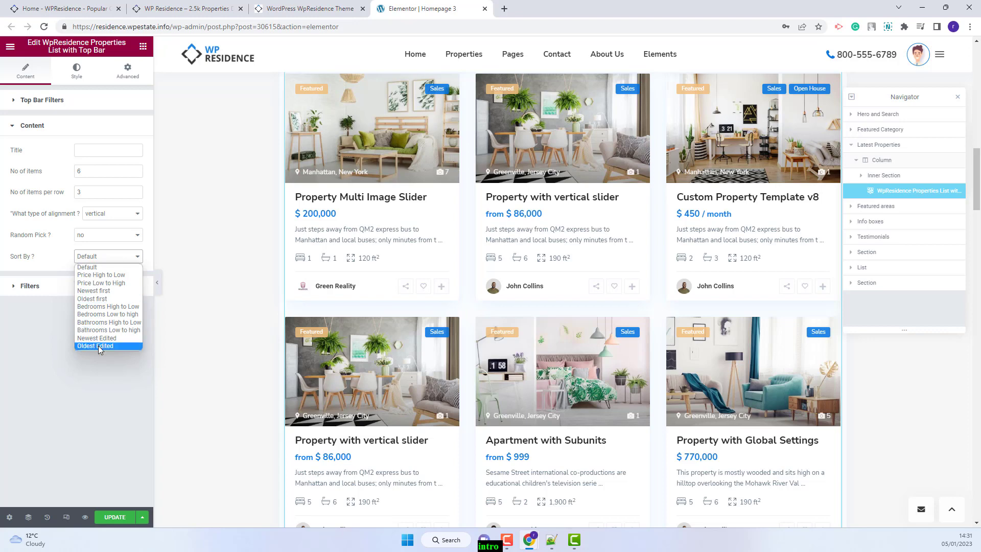
left_click(45, 132)
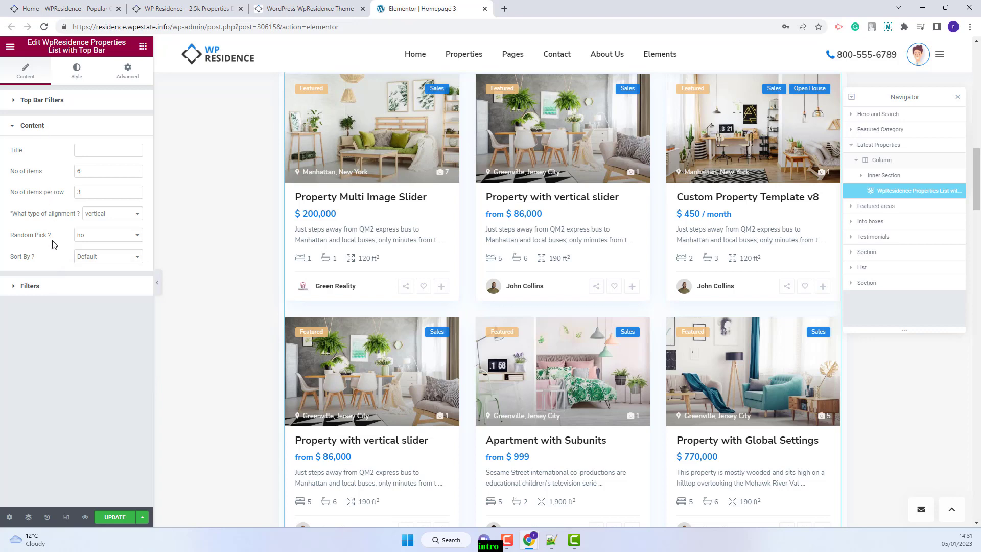
left_click(28, 289)
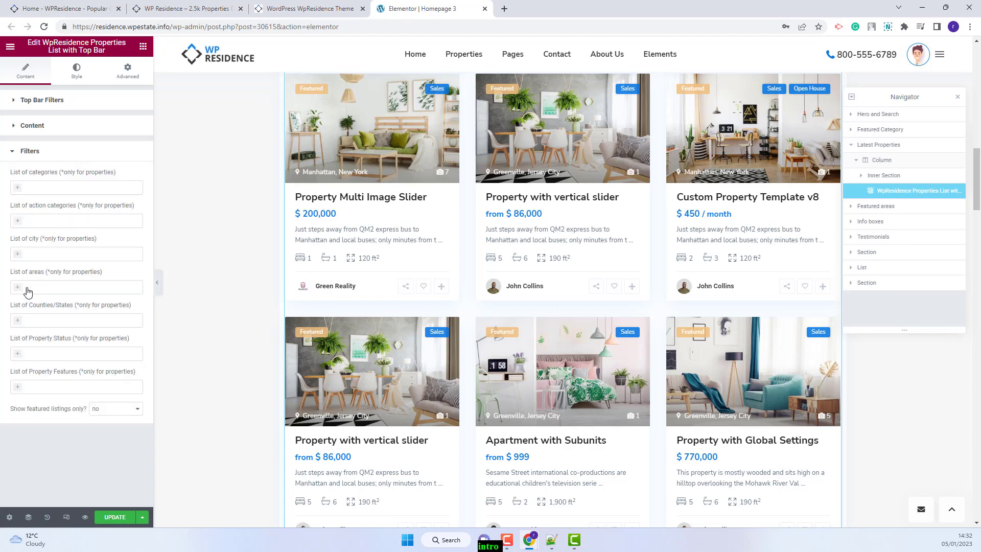
left_click(22, 190)
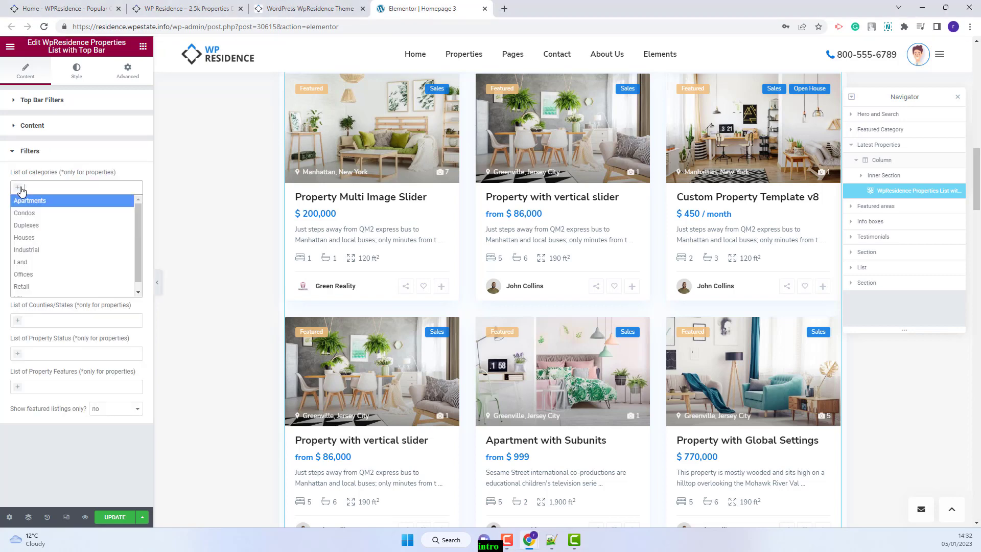
left_click(21, 354)
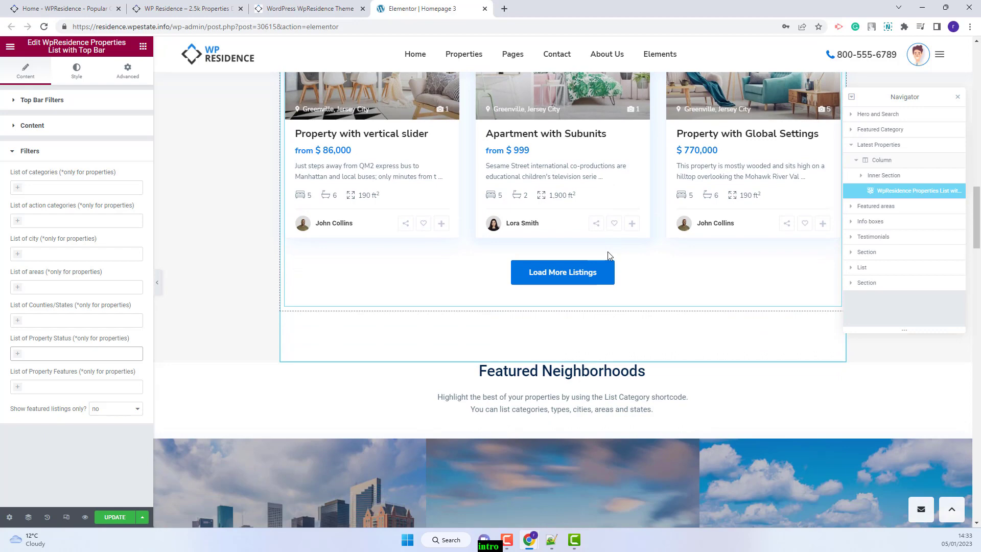
left_click(119, 409)
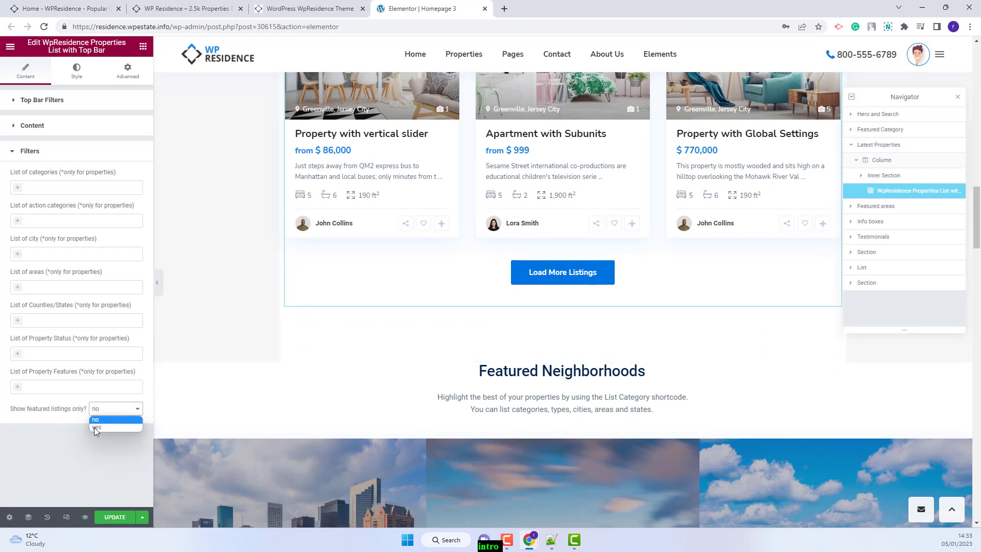
left_click(102, 426)
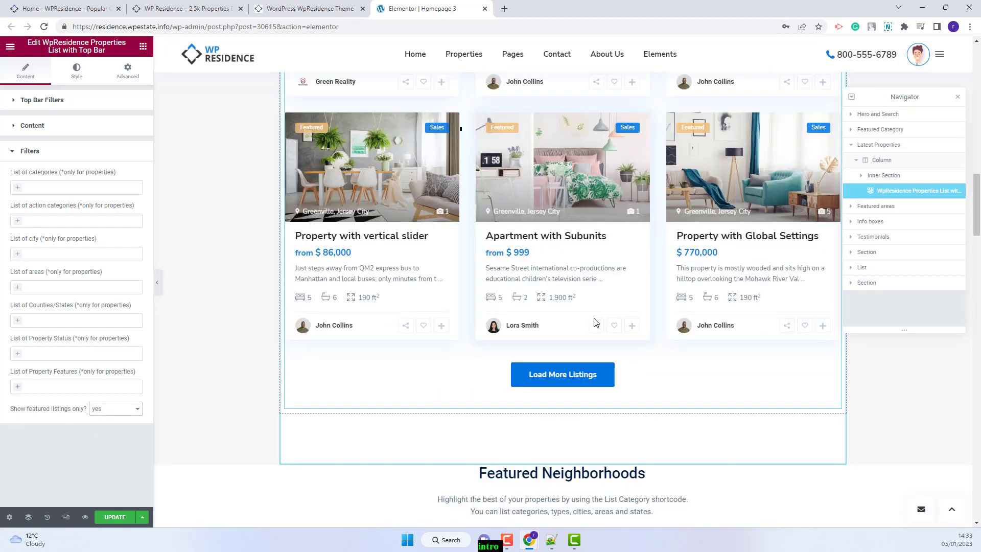
scroll(594, 318, "up", 3)
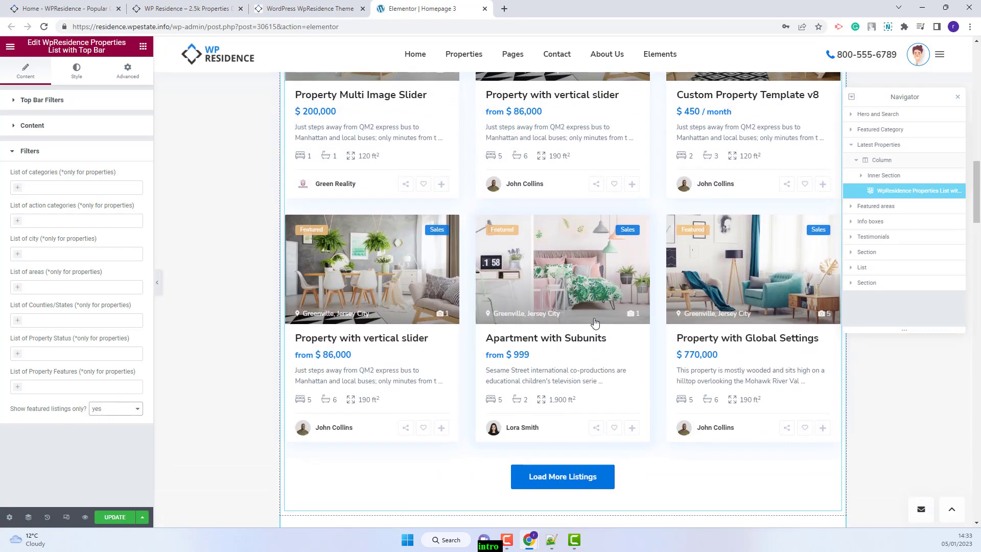
left_click(116, 408)
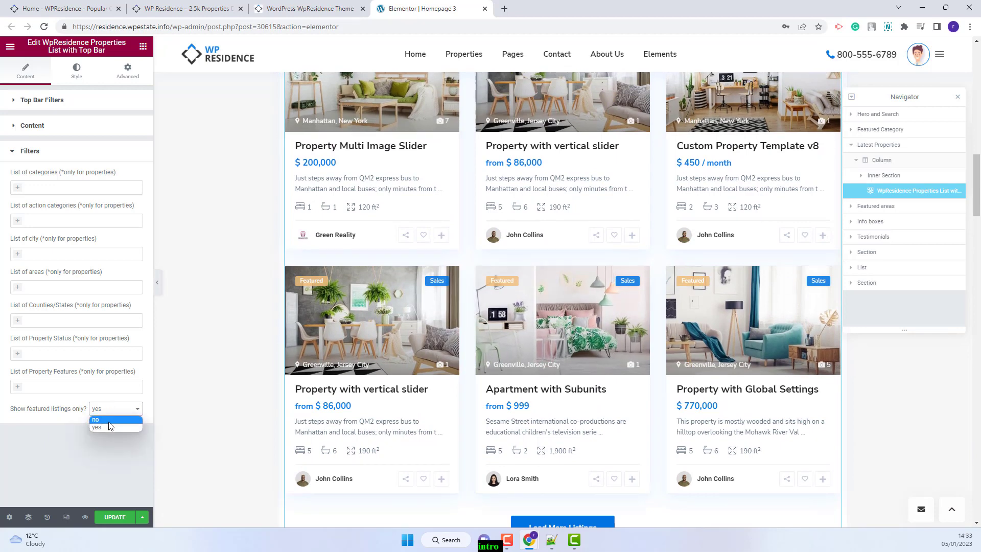
left_click(109, 426)
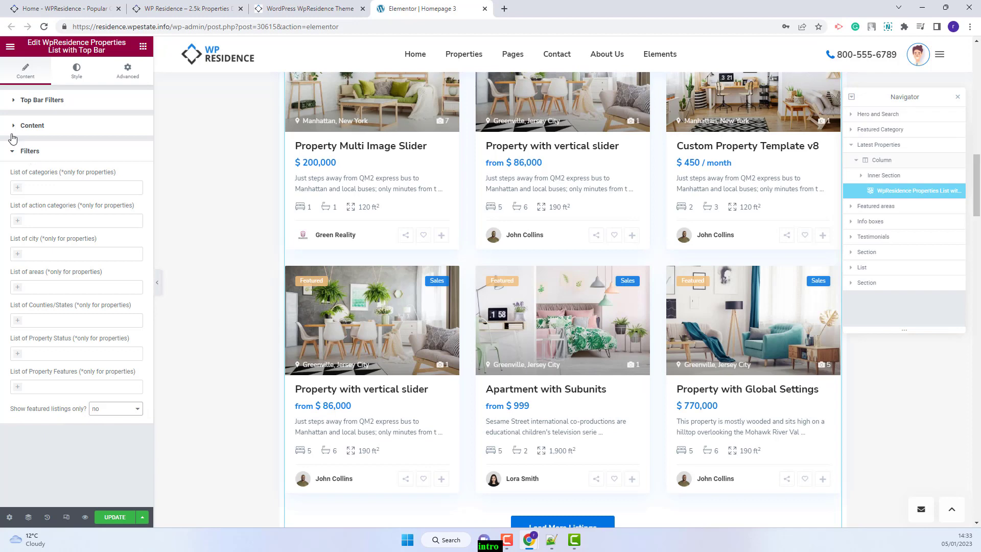
Set the top item content padding to 10, 25, 10, 25 px
left_click(86, 75)
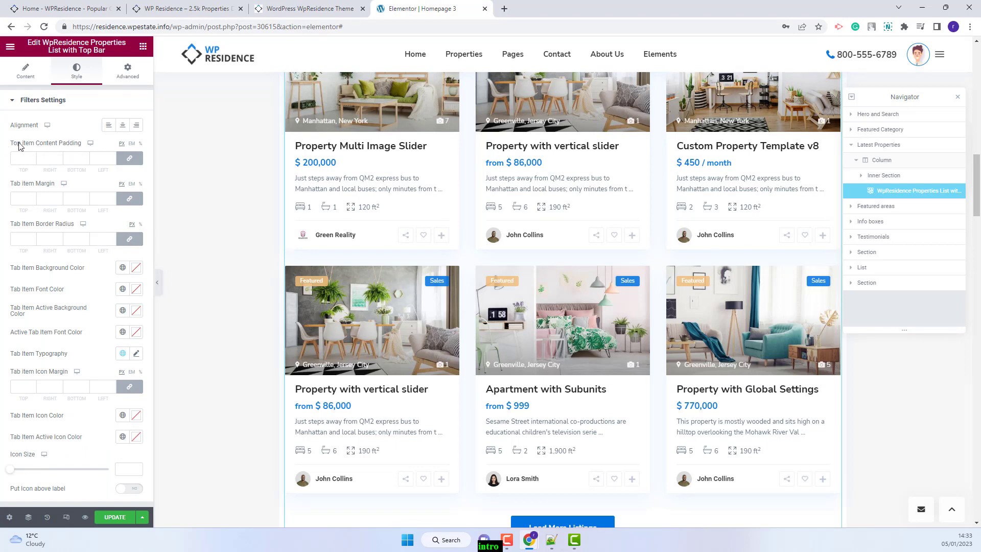
left_click(21, 158)
type("10")
key("Tab")
type("25")
key("Tab")
type("10")
key("Tab")
type("25")
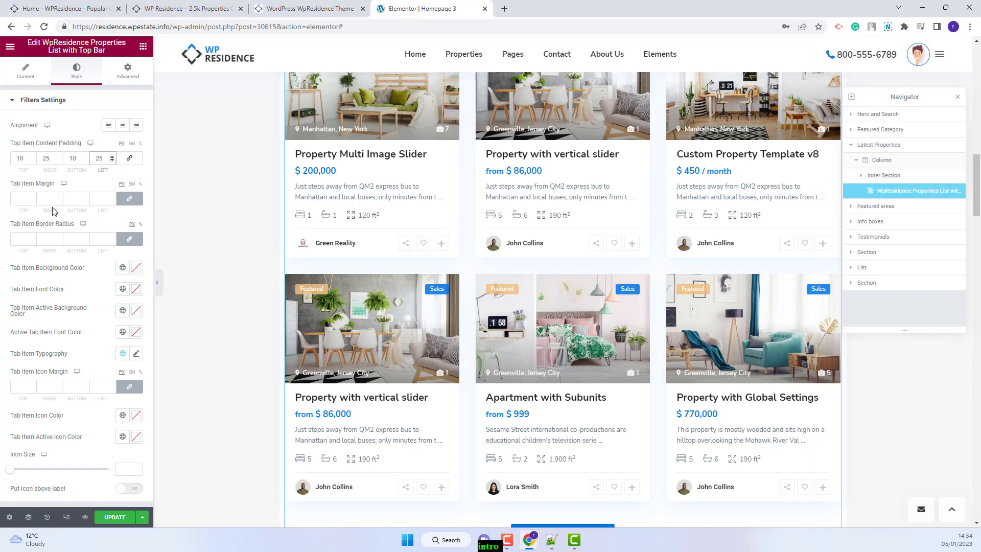
Set tab item margin to 20, 02, 20, 02 and border radius 3 on all sides
left_click(22, 199)
type("20")
key("Tab")
type("02")
key("Tab")
type("20")
key("Tab")
type("02")
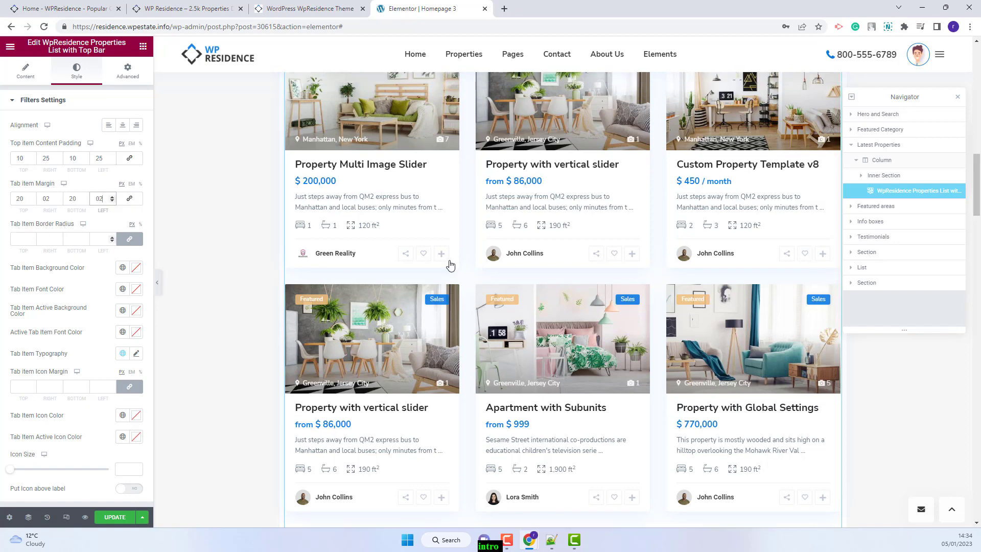
scroll(452, 256, "up", 3)
scroll(453, 253, "up", 2)
key("Tab")
key("Tab")
type("3")
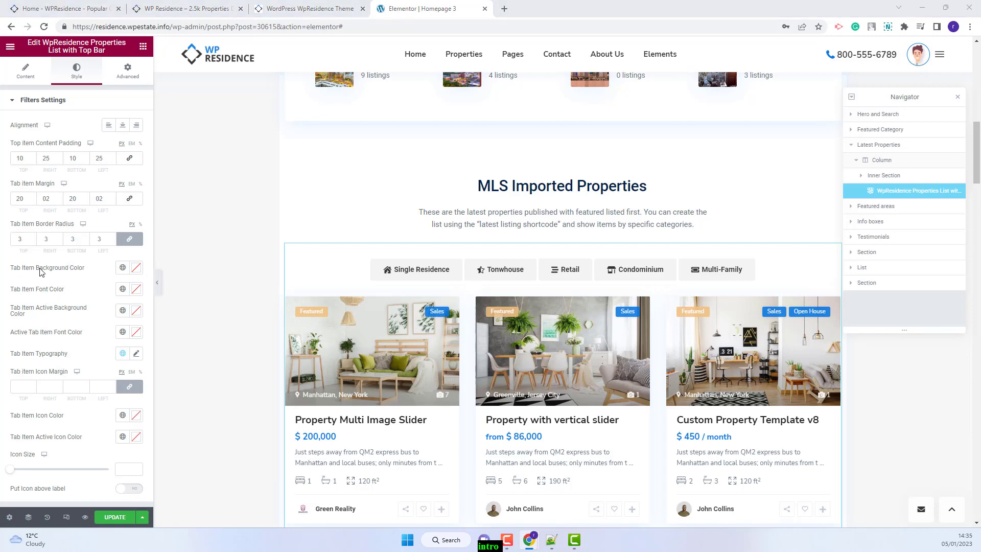
Set tab and active-tab background colours, black label text, and blue (#0073E1) active label
left_click(135, 267)
left_click(136, 289)
left_click(136, 311)
left_click(136, 333)
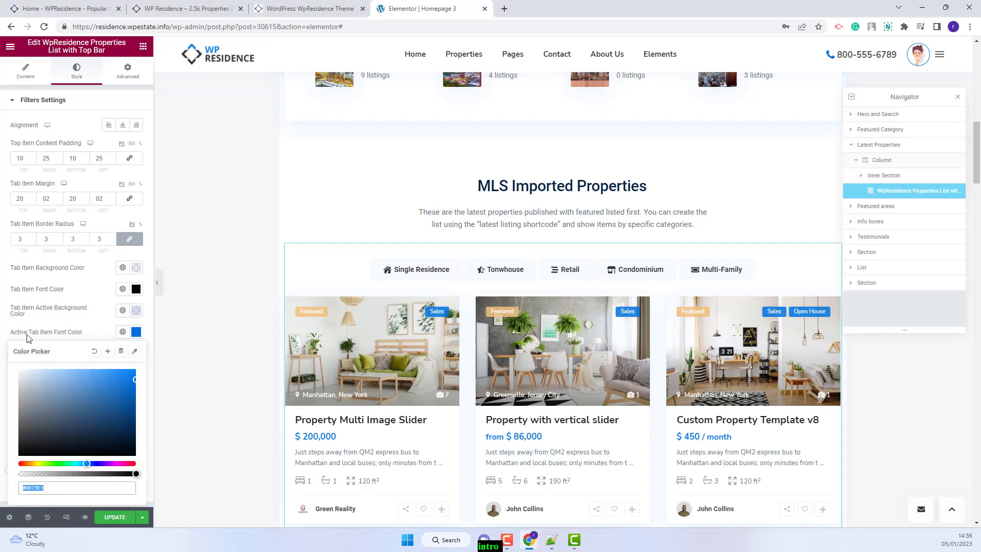
left_click(136, 332)
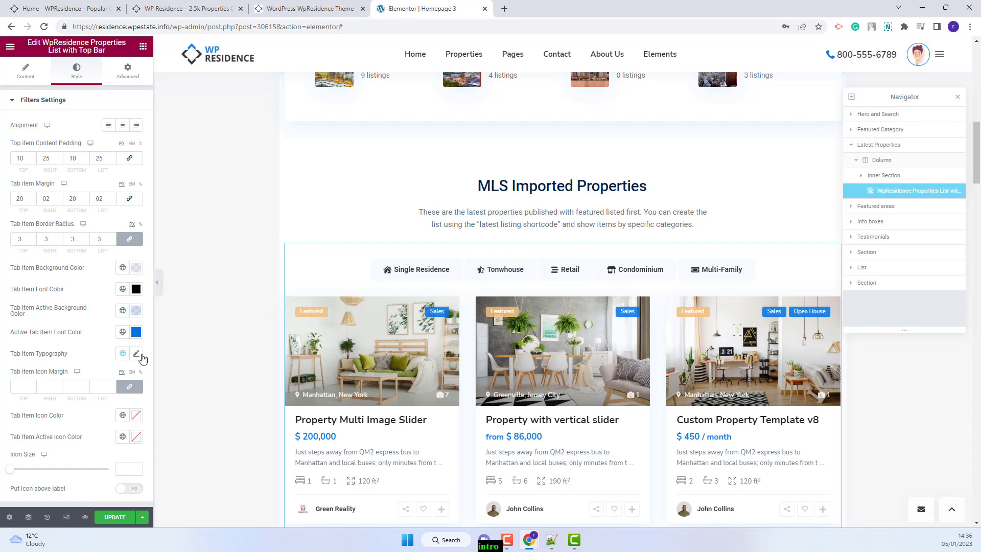
Set tab item typography to size 15 with weight 500 (Medium)
left_click(137, 354)
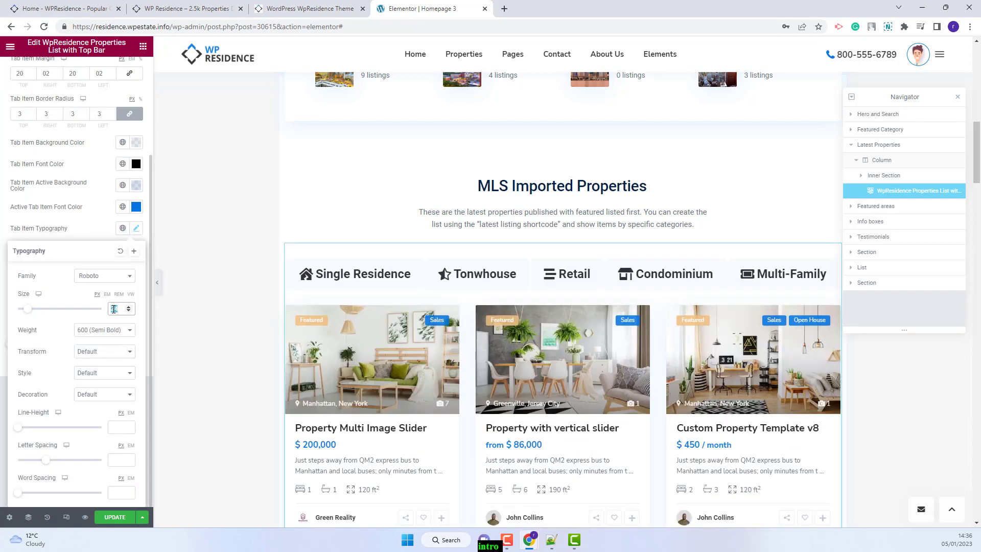
type("15")
left_click(105, 330)
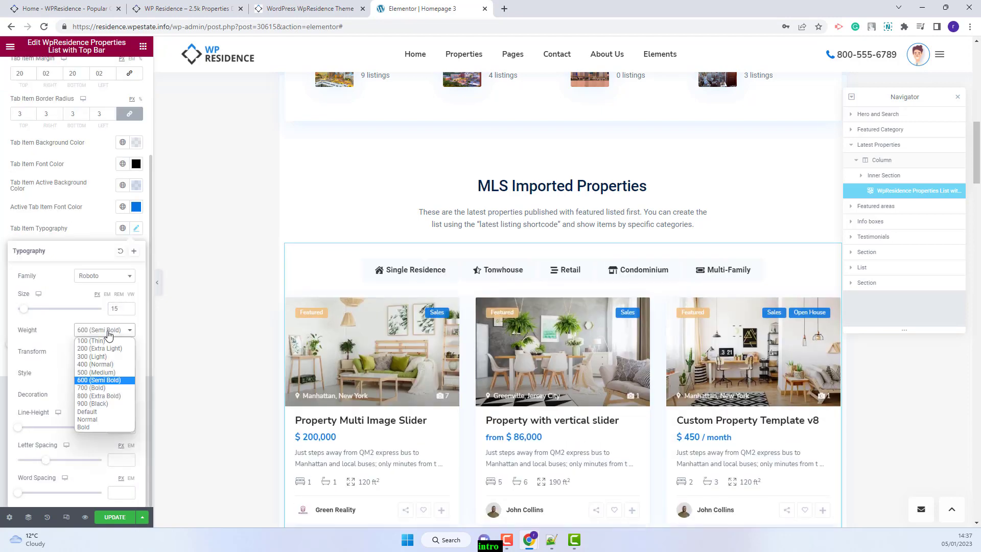
left_click(101, 373)
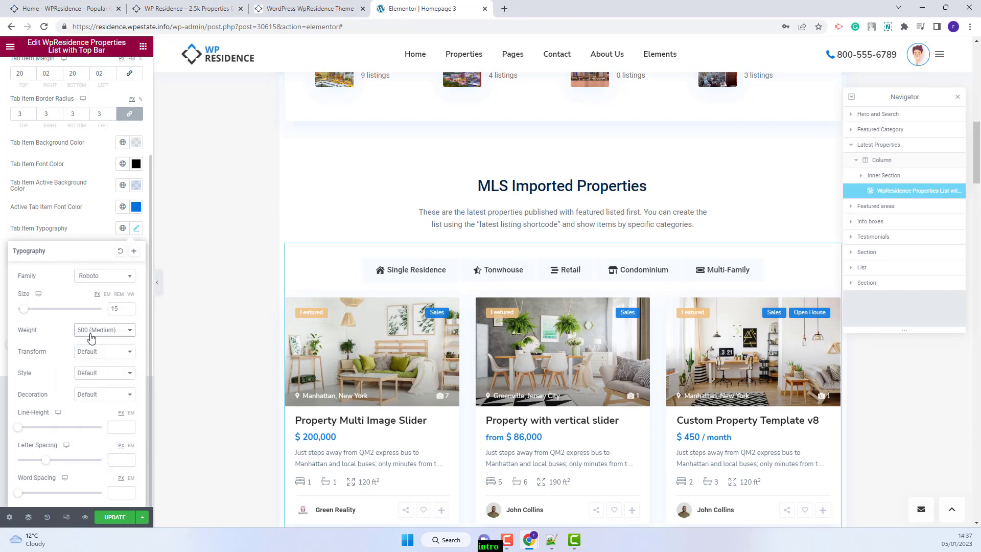
Give tab icons an 8 px right margin and size 15, keeping them beside the labels
left_click(80, 233)
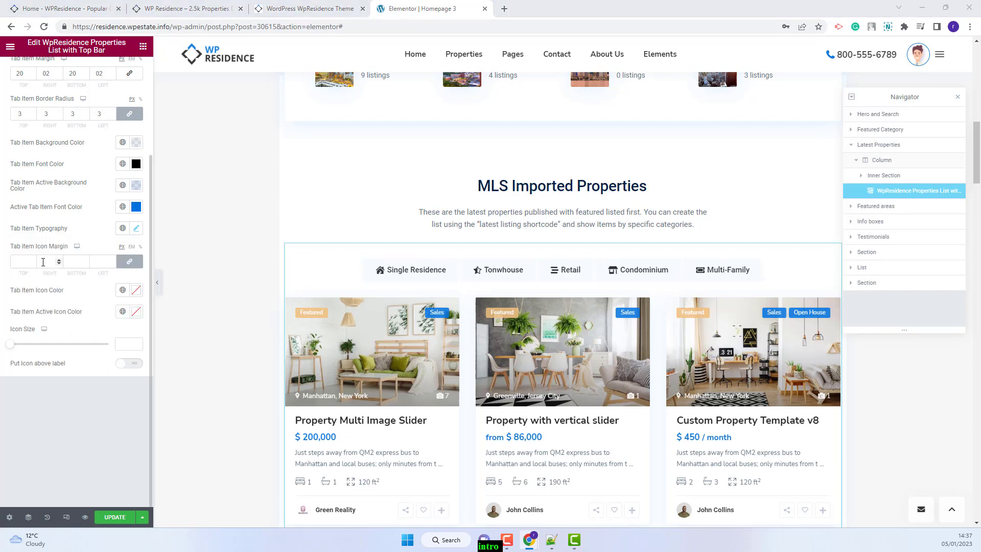
left_click(132, 263)
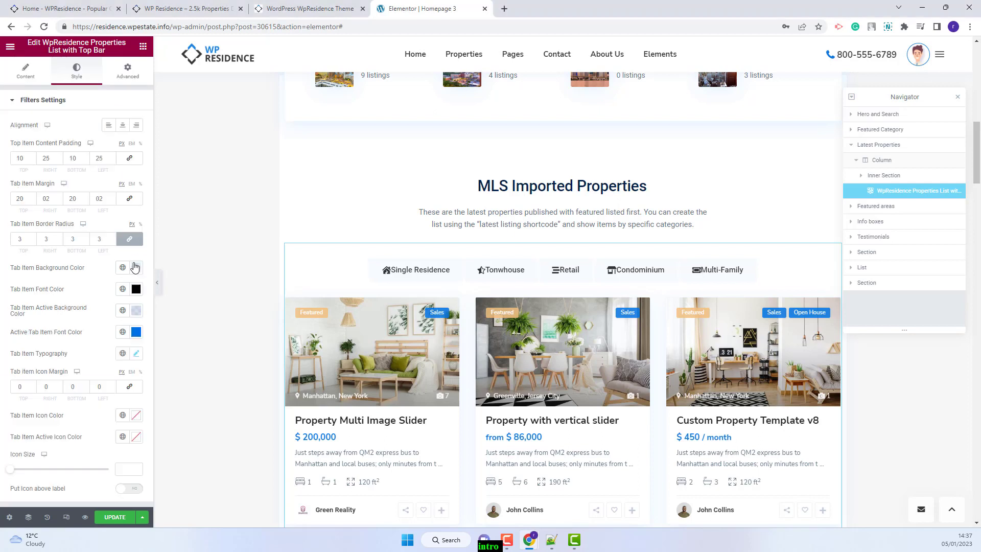
left_click(58, 387)
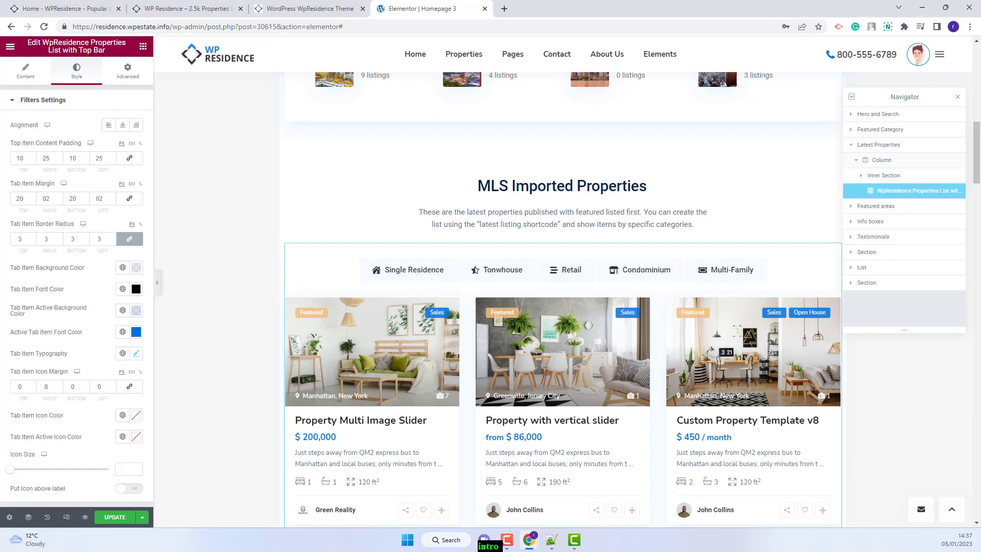
left_click(127, 469)
type("15")
left_click(133, 491)
left_click(129, 490)
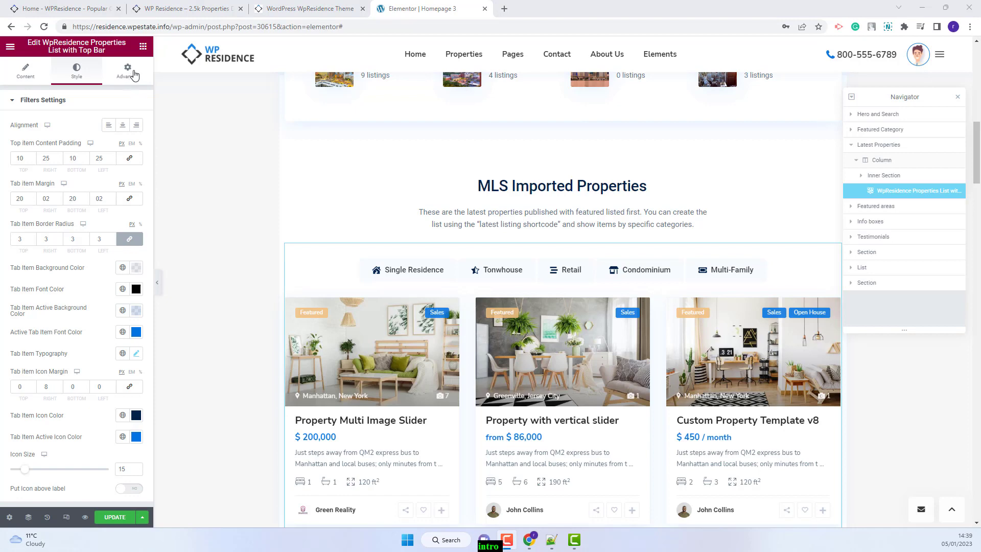
Review the property list widget's Advanced layout settings, then save Homepage 3 with Update
left_click(132, 74)
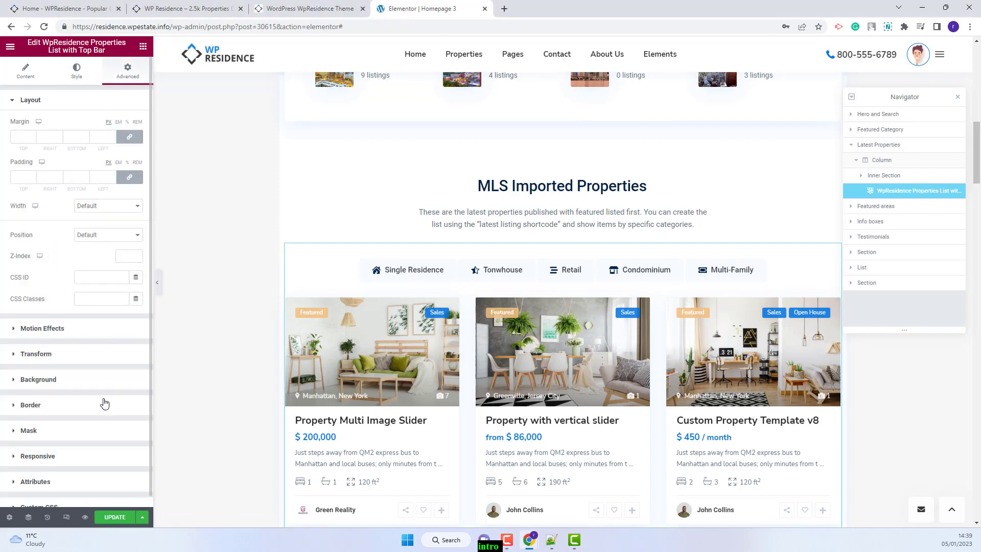
scroll(70, 292, "down", 1)
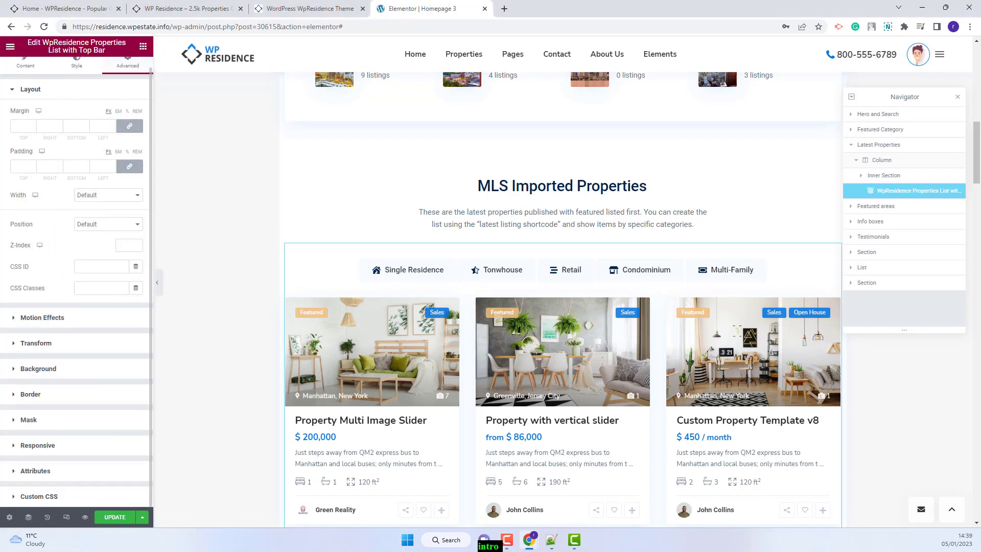
left_click(109, 517)
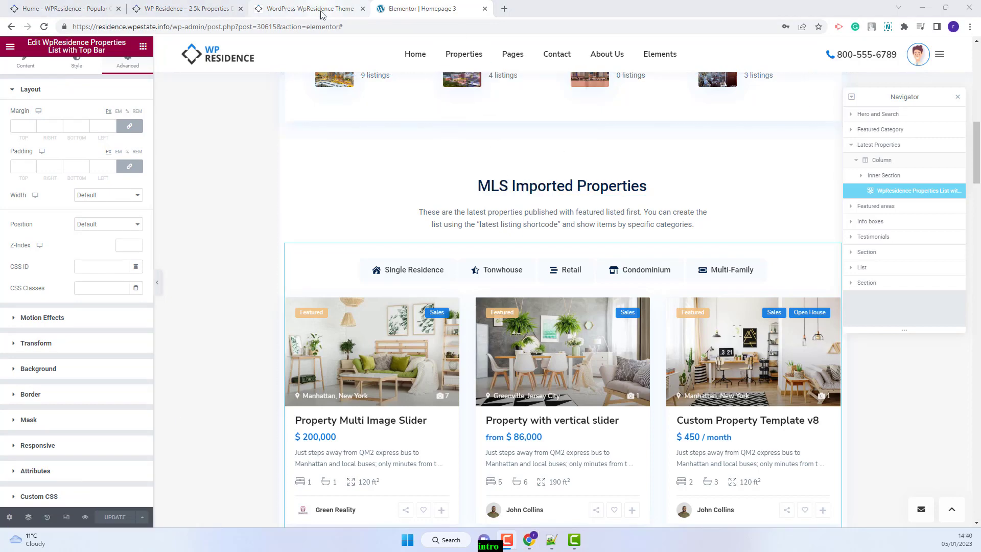
Scroll through the listings on the live WpResidence page, then show the Home - WPResidence demo
mouse_move(321, 14)
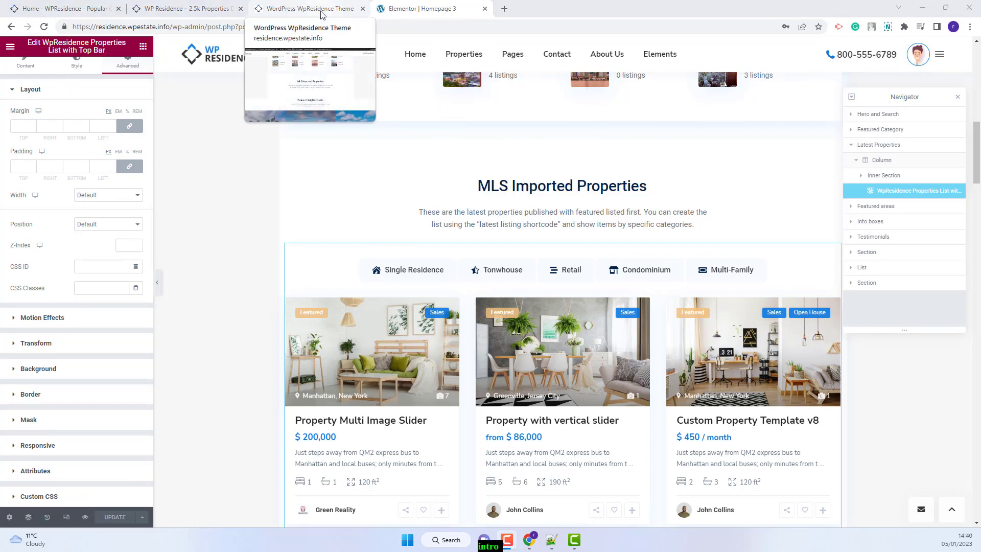
left_click(321, 14)
scroll(553, 274, "down", 5)
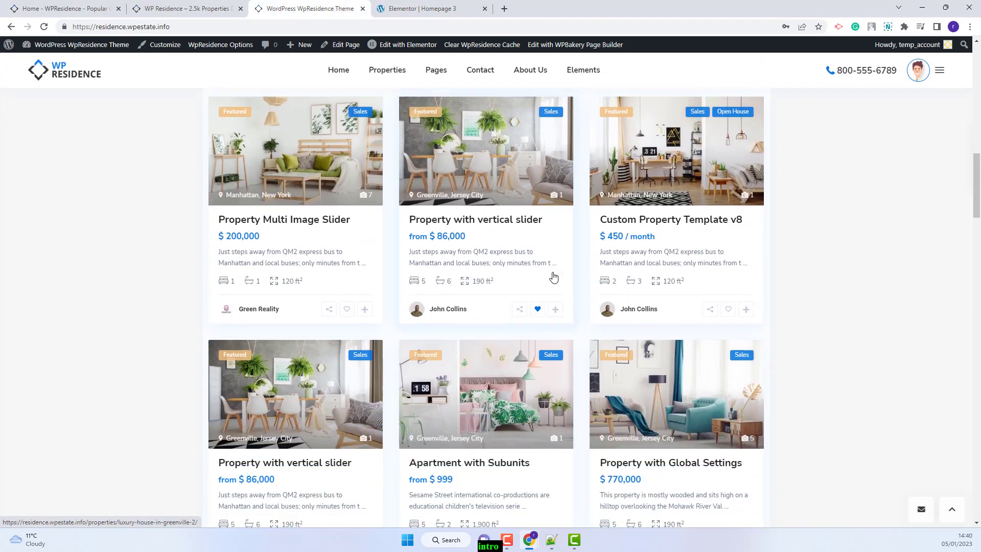
scroll(553, 276, "up", 6)
key("ctrl+1")
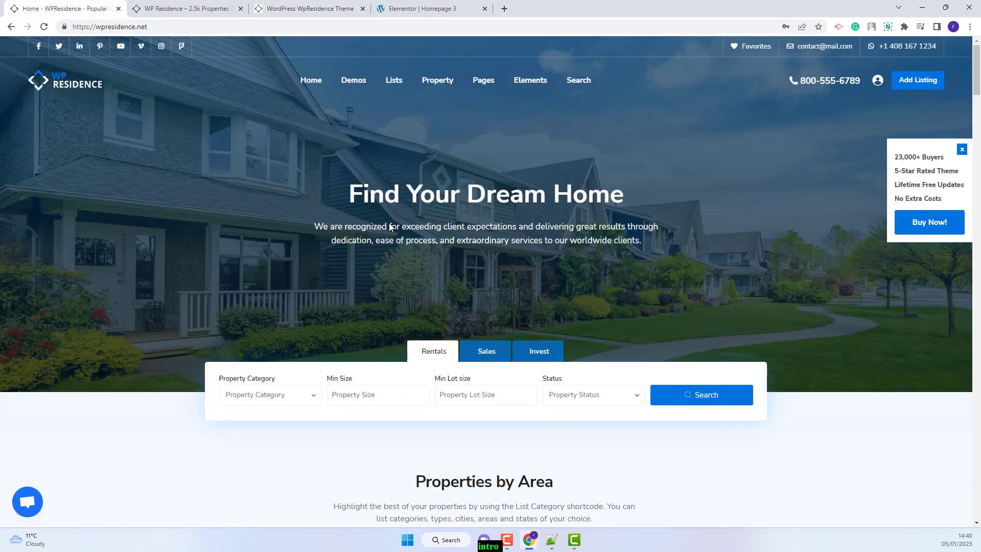